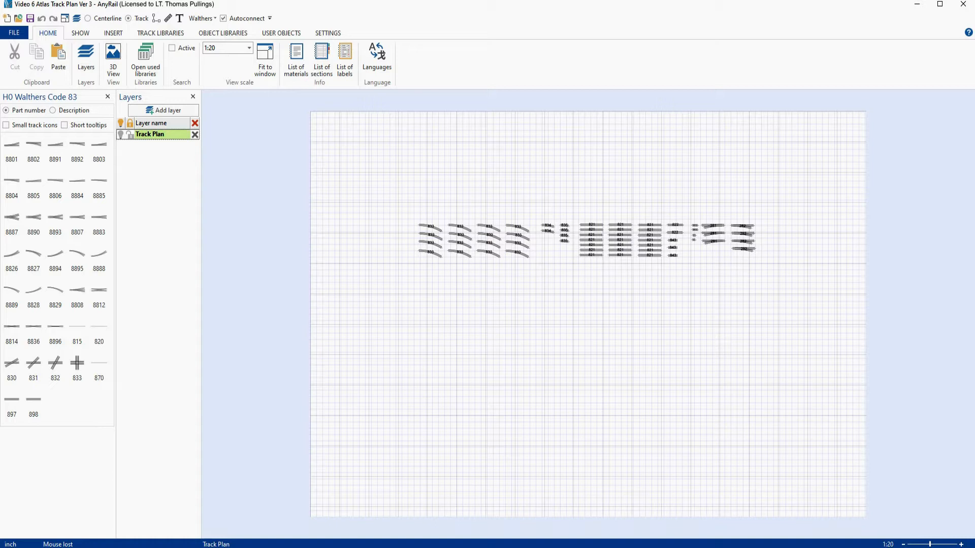
- View the reference track plan image 'track plan 9_6_20' and return to the layout
key("alt+Tab")
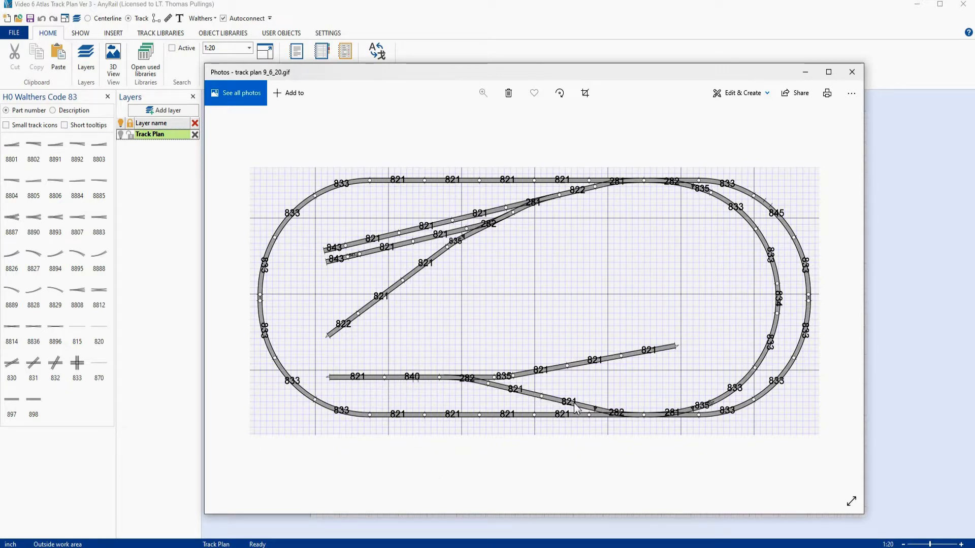
left_click(806, 72)
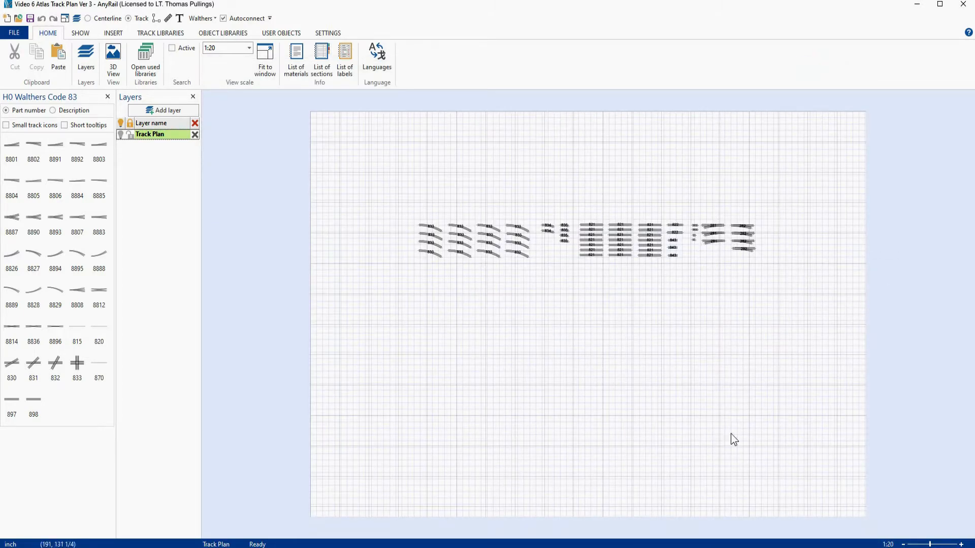
- Replace the Walthers Code 83 track library with H0 Atlas Code 100 and close the Layers panel
left_click(109, 96)
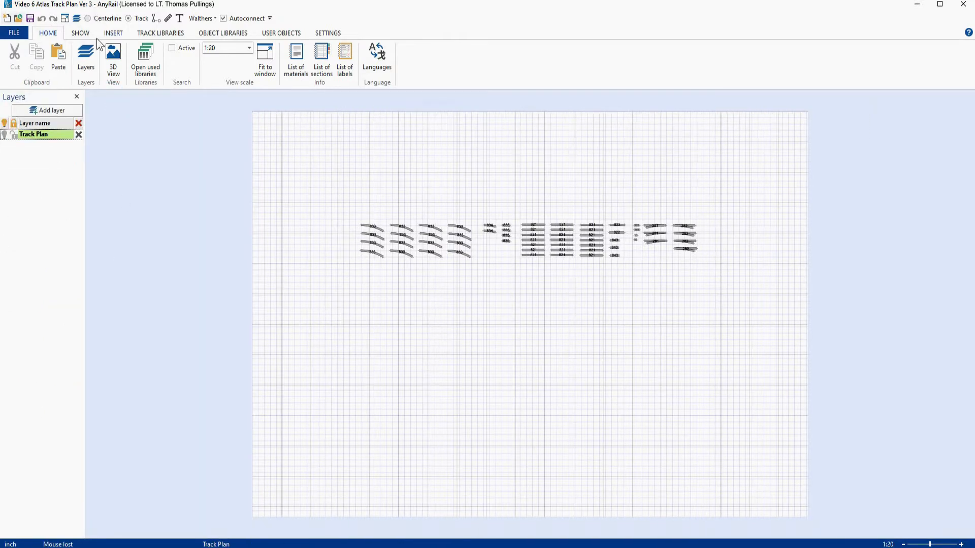
left_click(165, 34)
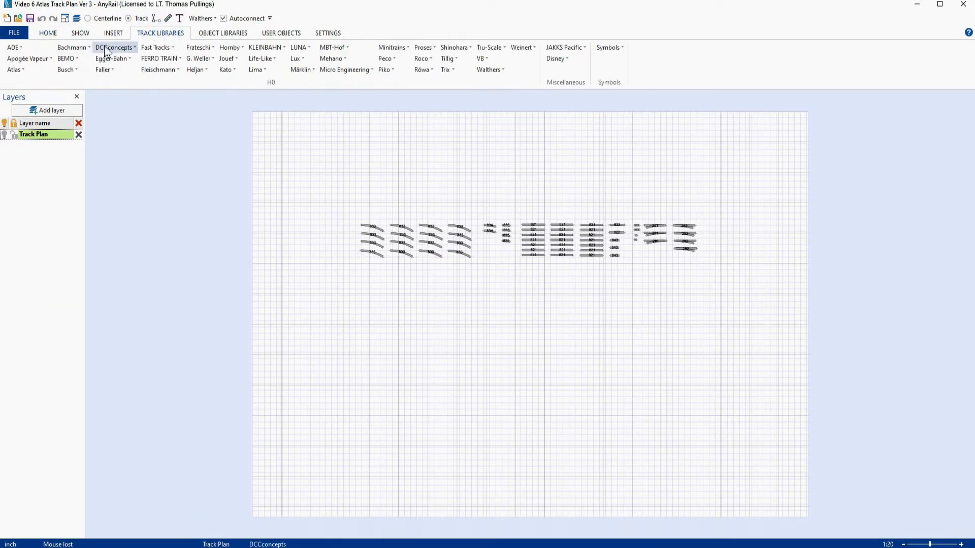
left_click(20, 69)
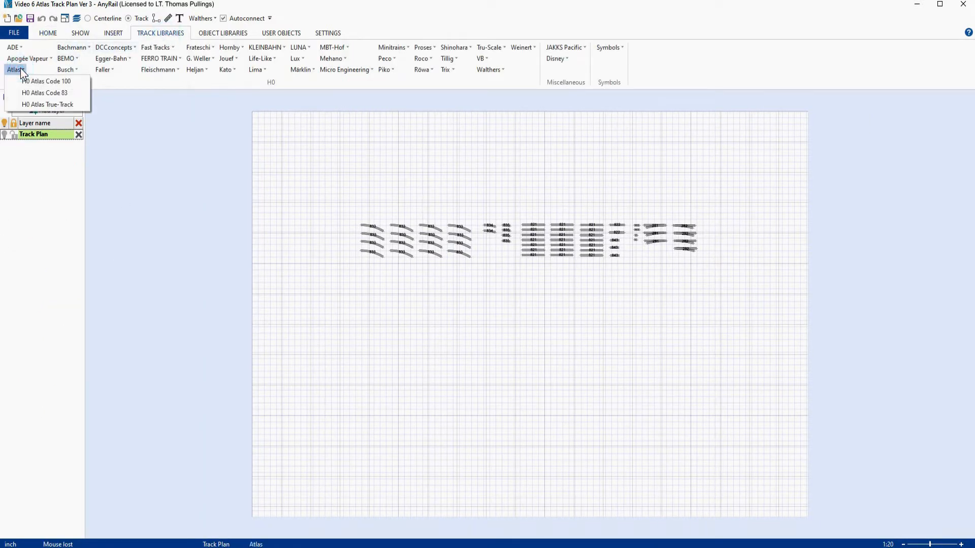
left_click(48, 82)
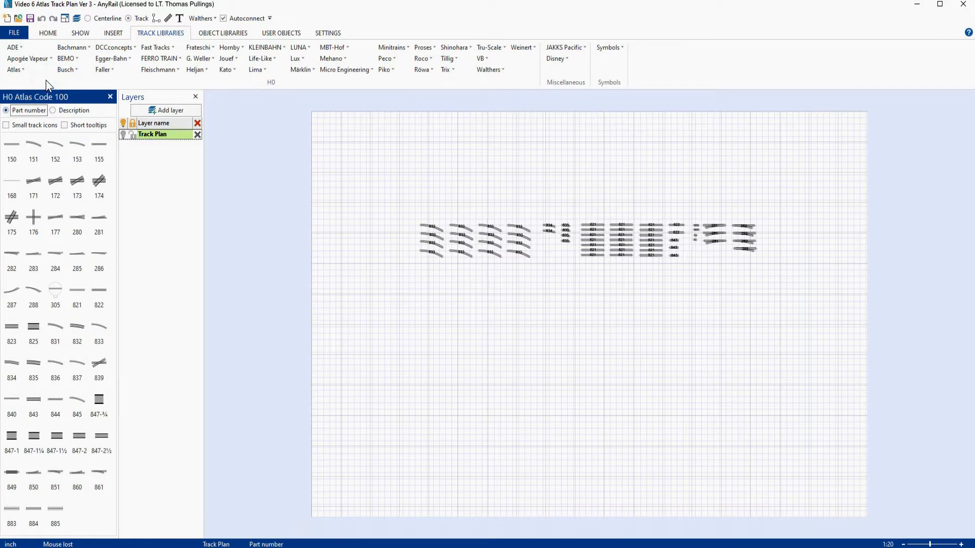
left_click(195, 96)
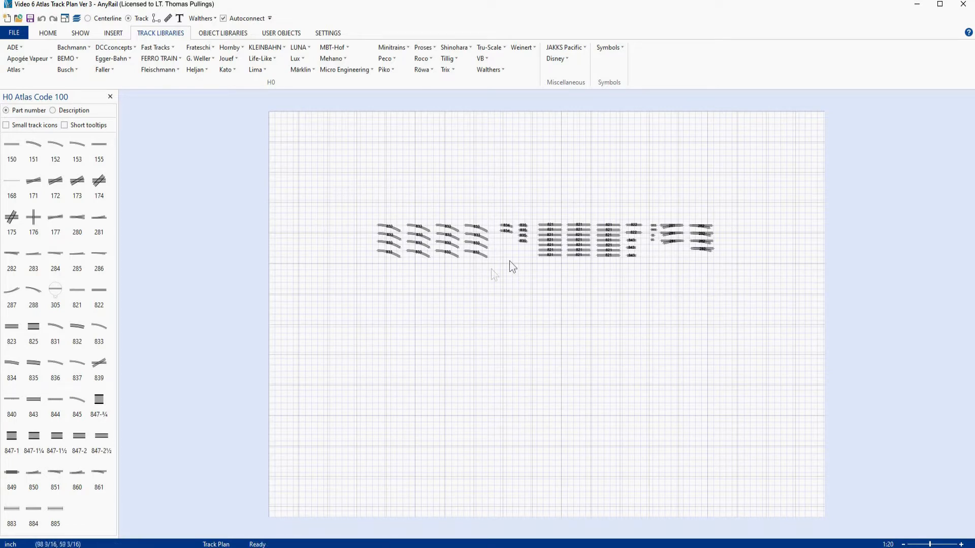
scroll(509, 260, "up", 2)
scroll(510, 260, "up", 2)
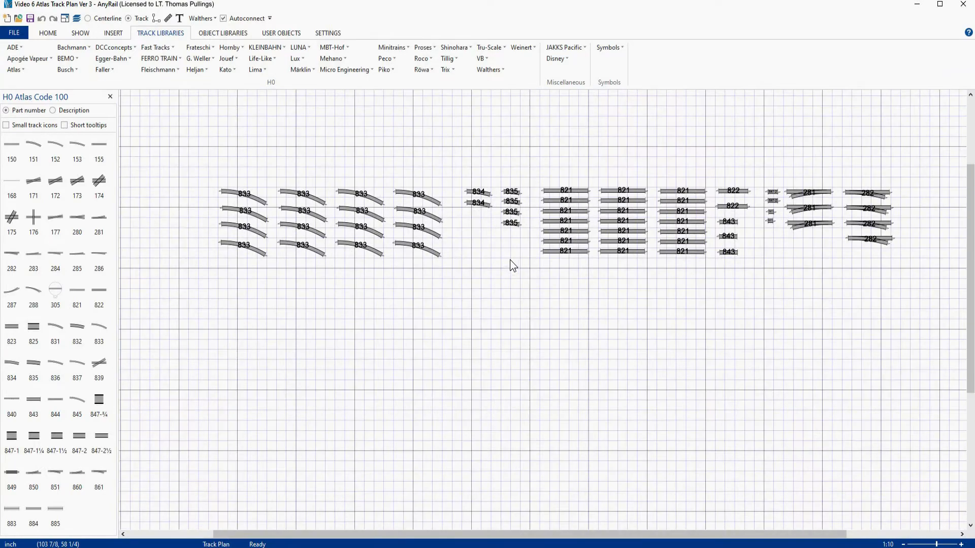
right_click_drag(511, 298, 519, 204)
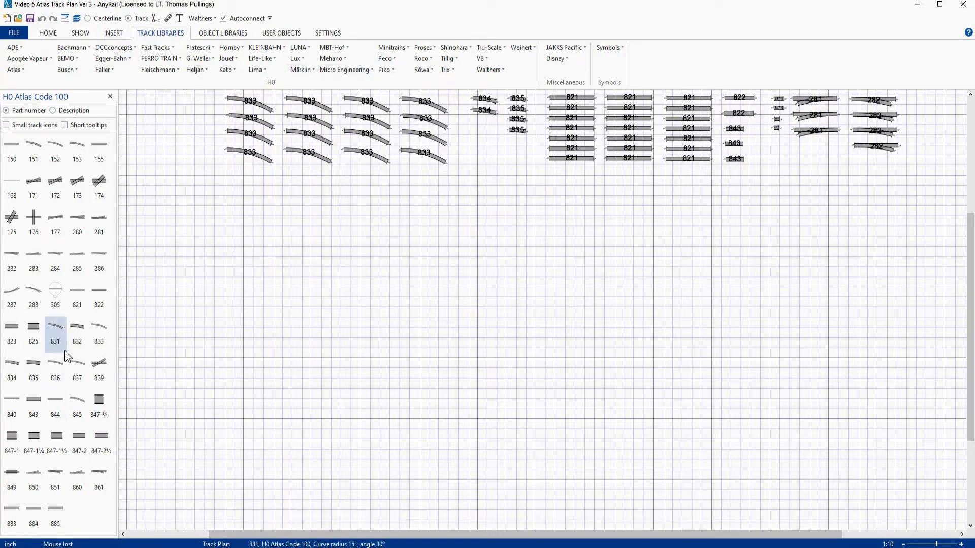
left_click(102, 328)
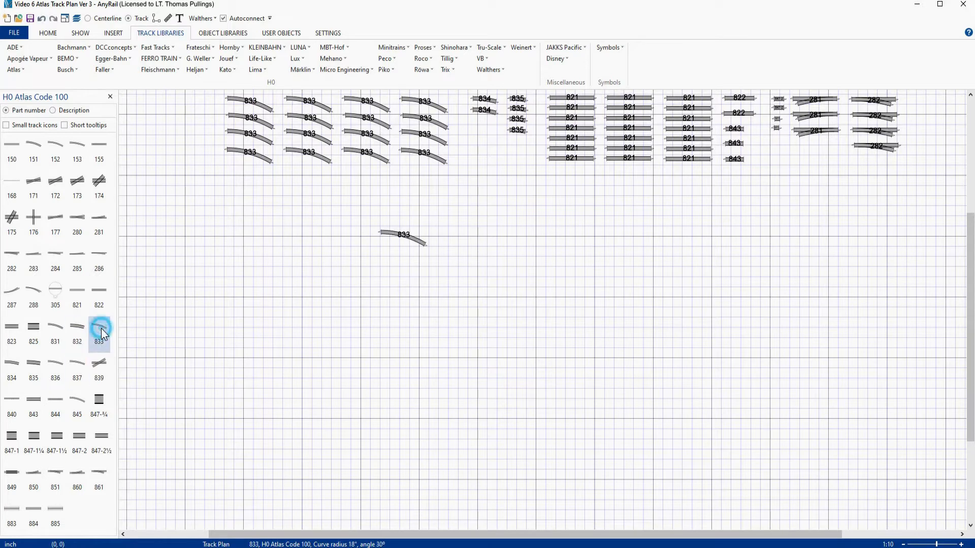
left_click(416, 244)
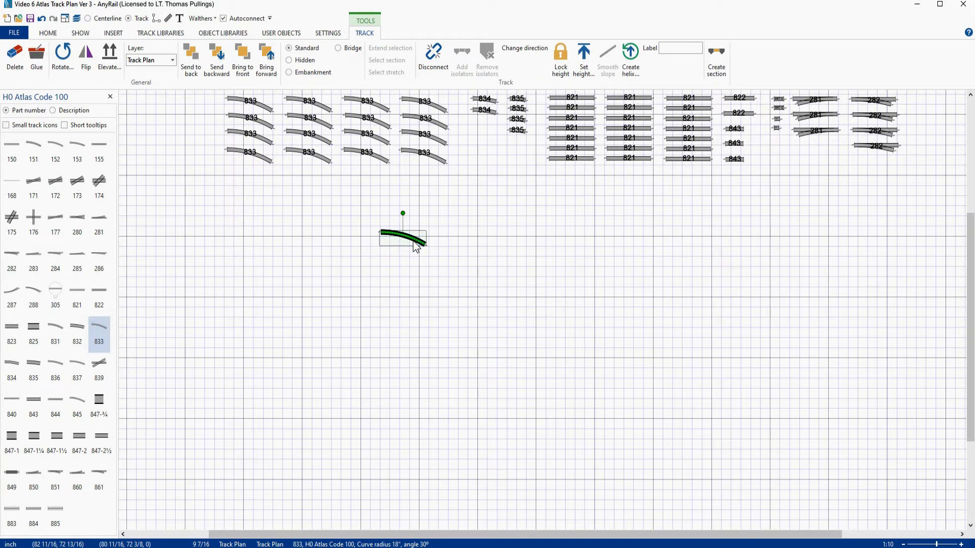
key("ctrl+v")
key("ctrl+v")
key("ctrl+v")
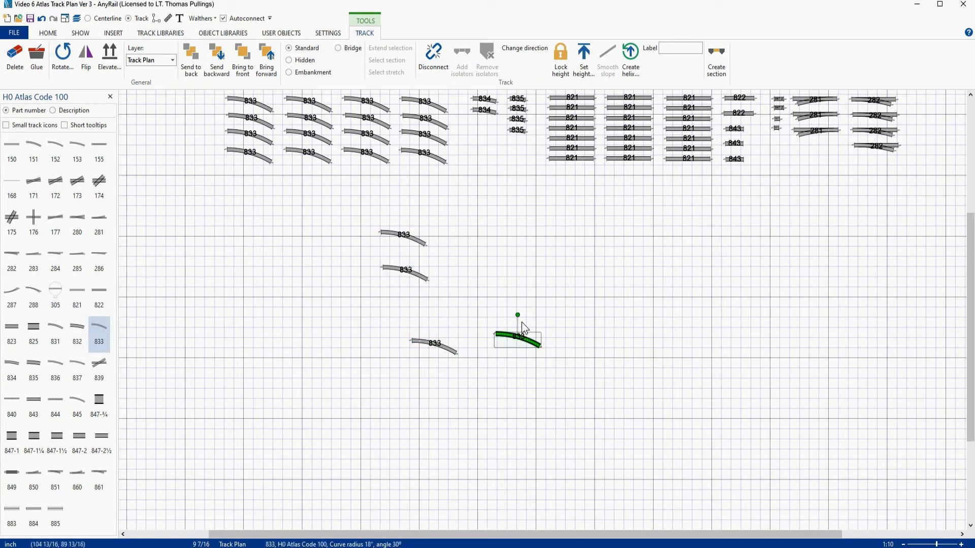
key("ctrl+v")
left_click_drag(361, 214, 603, 396)
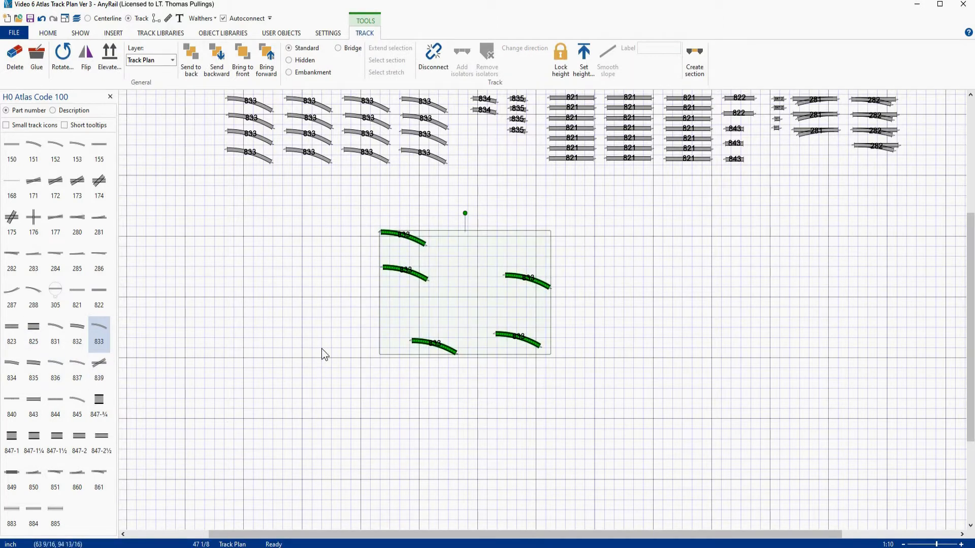
key("Delete")
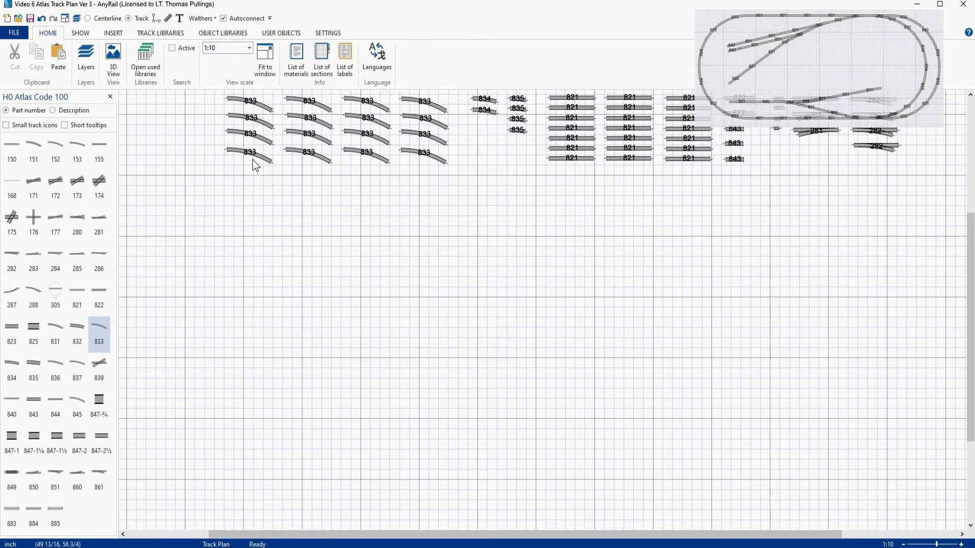
- Join three 833 curved sections from the stockpile into a connected arc
left_click_drag(251, 160, 358, 234)
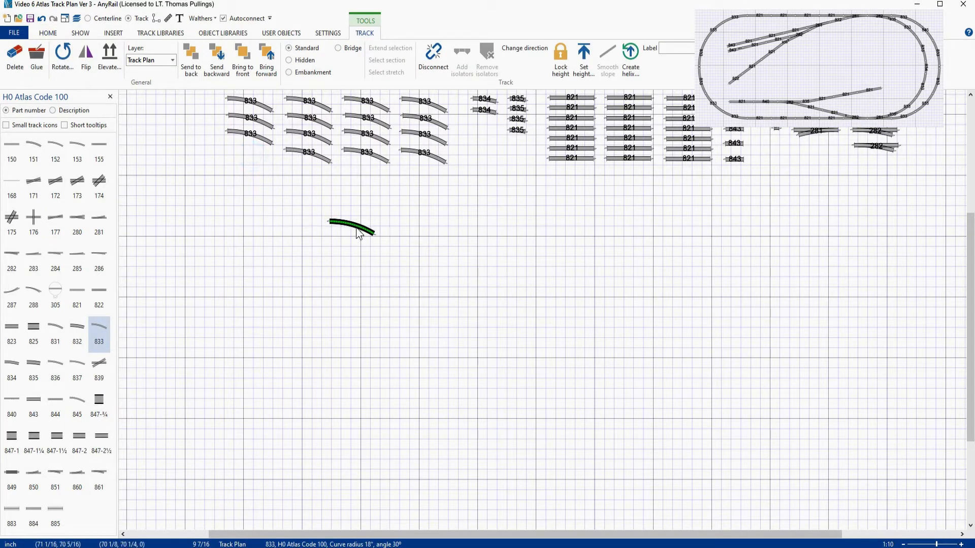
left_click_drag(294, 153, 293, 215)
left_click_drag(236, 137, 248, 230)
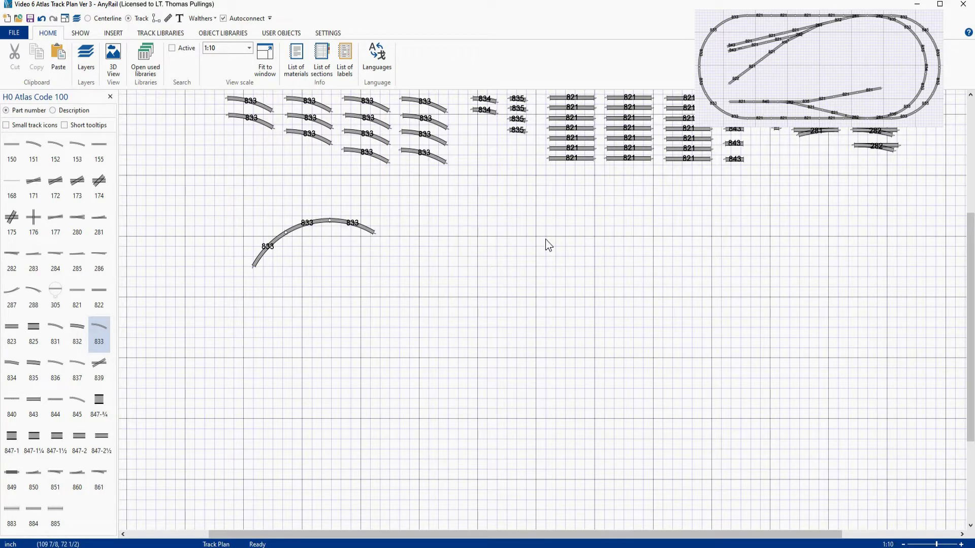
left_click(374, 234)
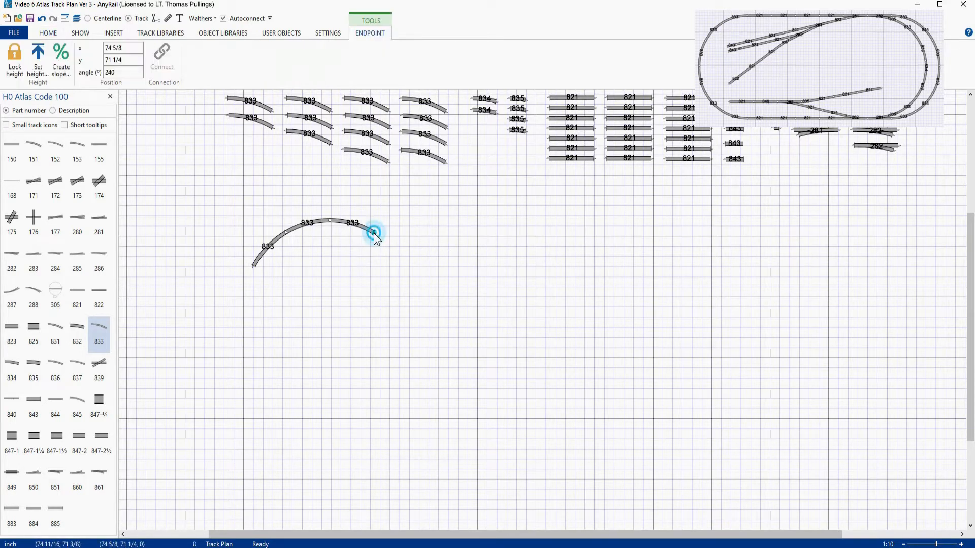
double_click(108, 72)
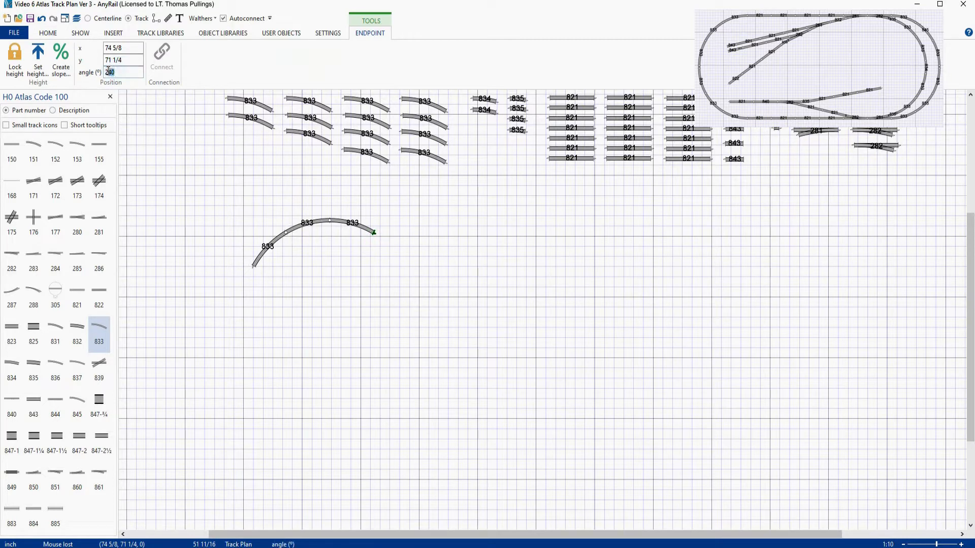
type("270")
key("Return")
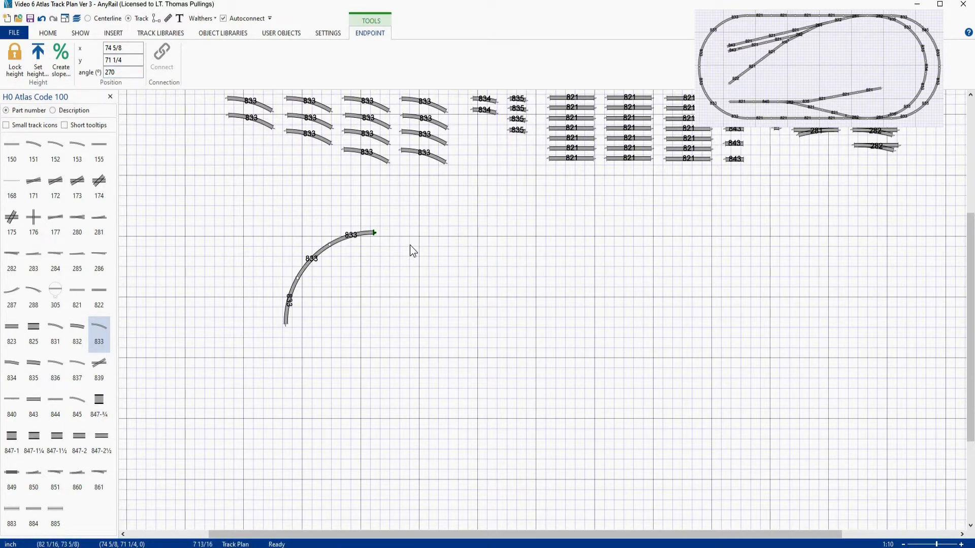
key("ctrl+z")
- Place an 821 straight and connect the end of the 833 arc to it
left_click_drag(555, 160, 429, 243)
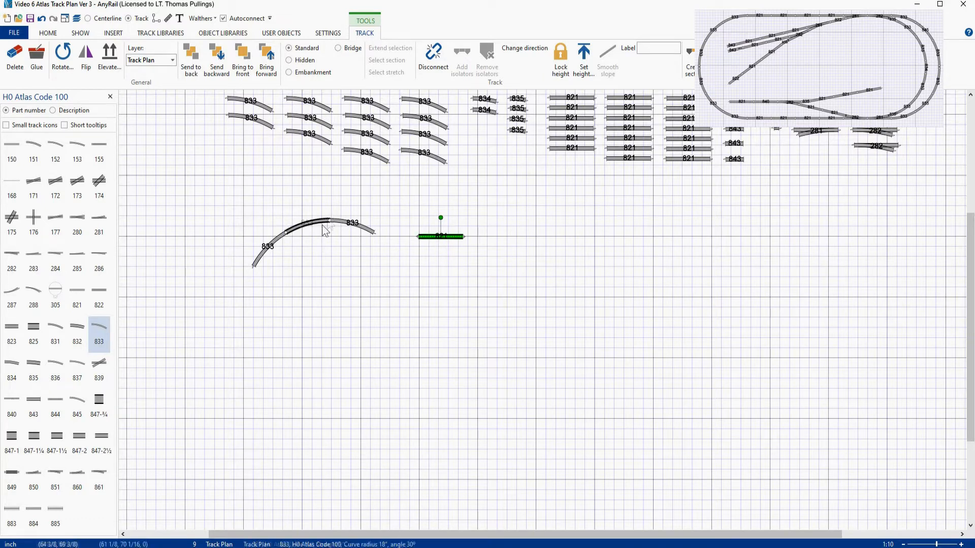
left_click_drag(319, 227, 402, 231)
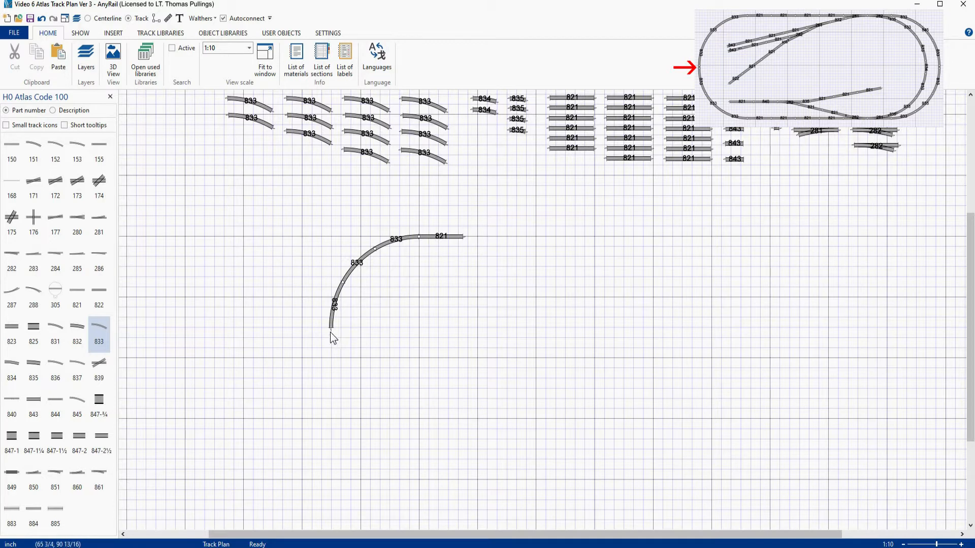
- Extend the arc into a 180-degree curve with an 847-1 straight and three more 833 curves
left_click(776, 130)
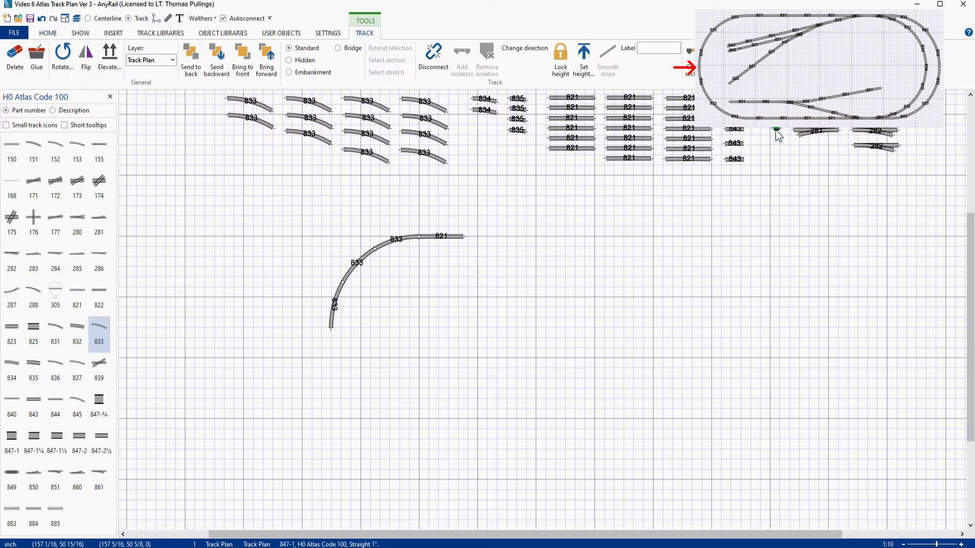
mouse_move(775, 130)
left_mouse_down()
mouse_move(777, 148)
mouse_move(685, 322)
mouse_move(365, 353)
mouse_move(334, 331)
left_mouse_up()
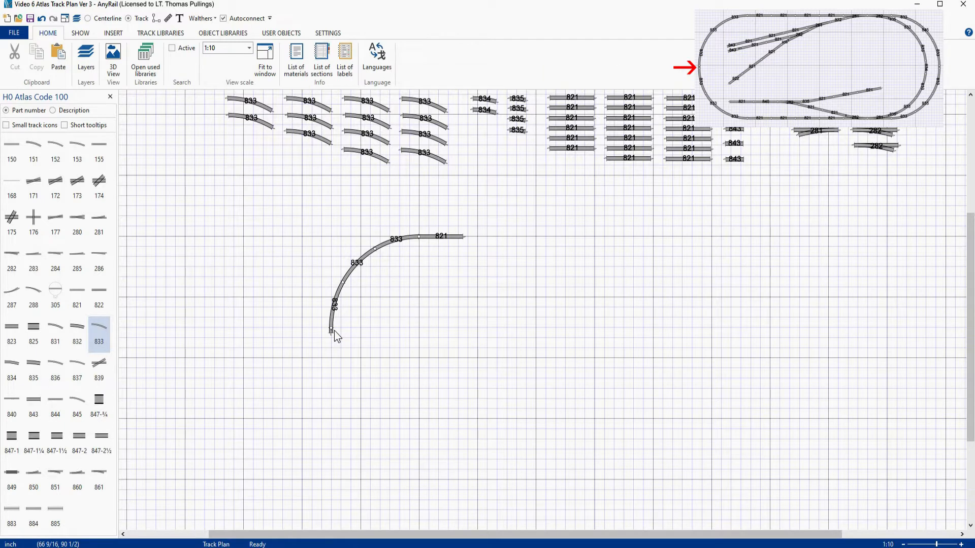
left_click_drag(370, 161, 325, 334)
left_click_drag(431, 164, 339, 378)
left_click_drag(406, 133, 338, 402)
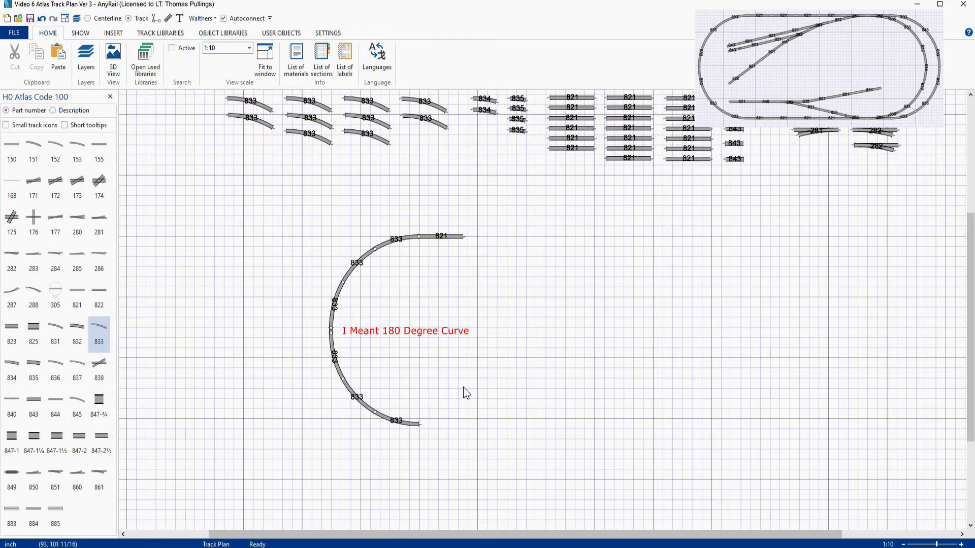
- Add three more 821 straights along the top, continuing from the curve
left_click(565, 147)
left_click_drag(565, 149, 479, 236)
left_click_drag(573, 138, 531, 243)
left_click_drag(620, 159, 568, 244)
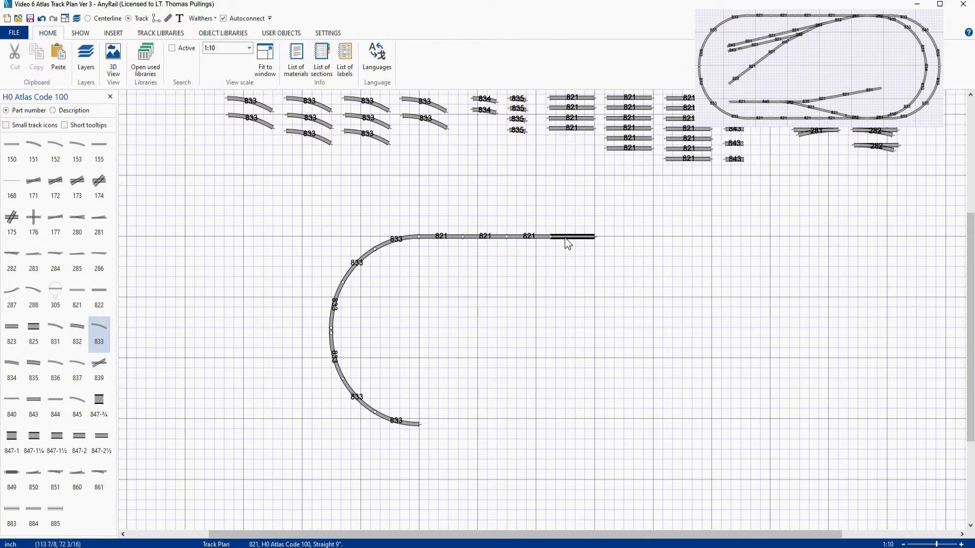
- Attach a 281 turnout and then a 282 turnout to the end of the top straights
left_click(804, 137)
left_click_drag(802, 140, 608, 245)
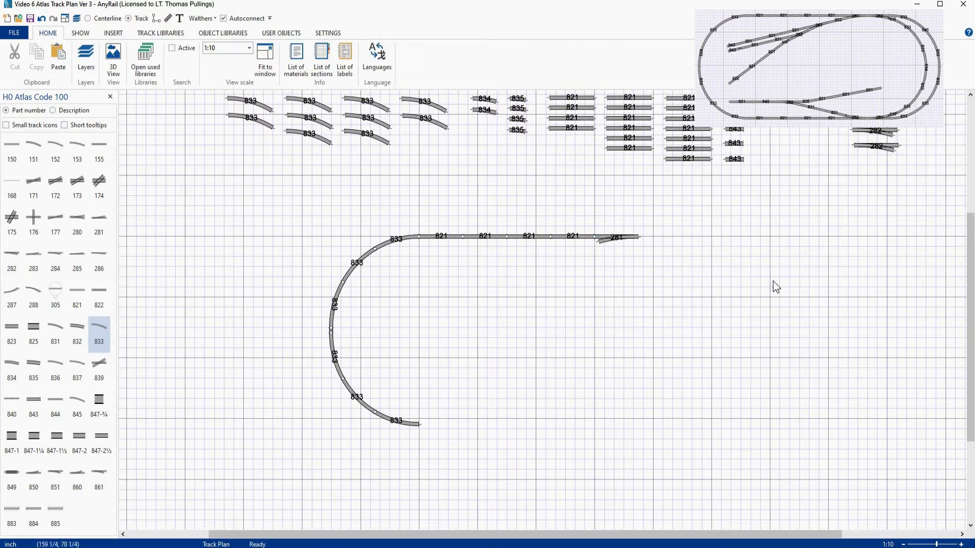
left_click_drag(863, 149, 649, 240)
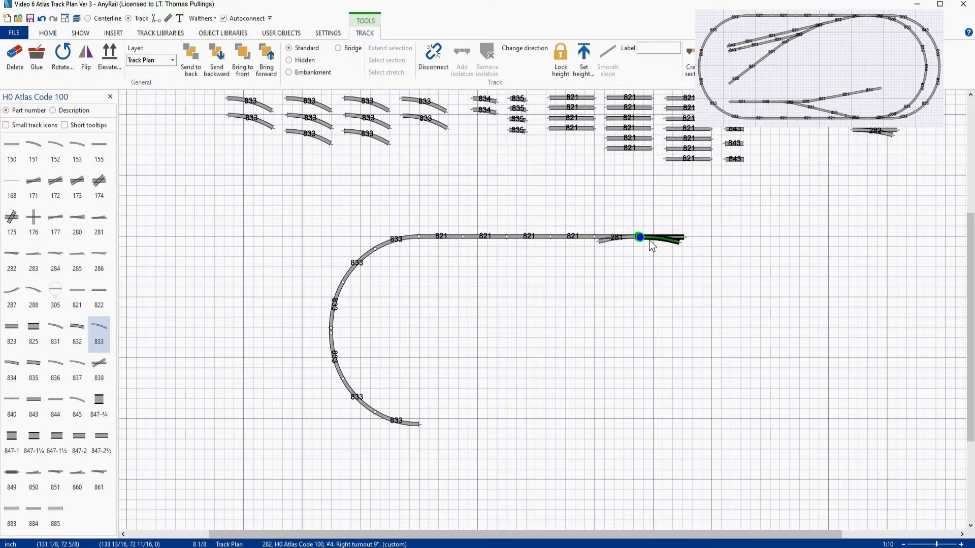
left_click(685, 239)
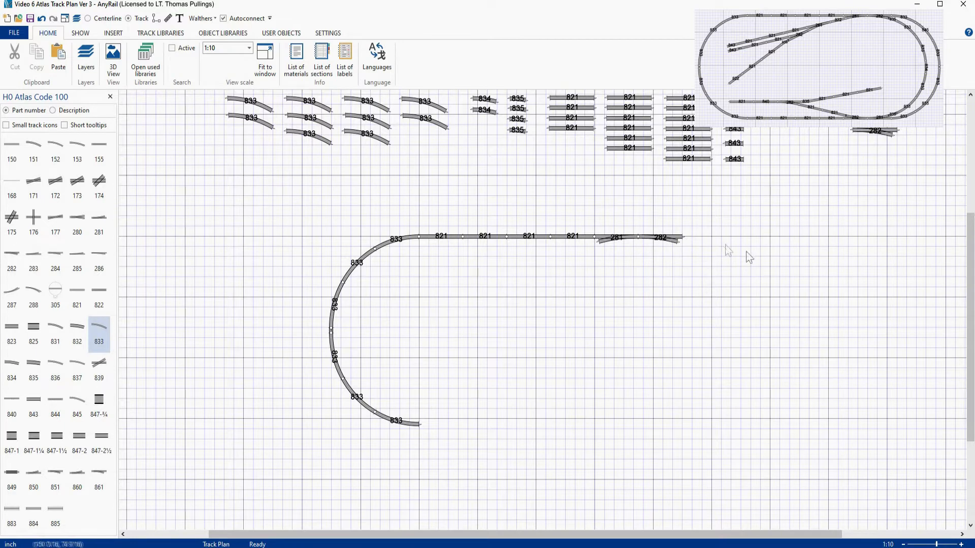
- Select the whole semicircular curve, copy it, flip the copy and attach it to the 282 turnout to form the right end
mouse_move(382, 145)
left_mouse_down()
mouse_move(726, 255)
mouse_move(432, 192)
mouse_move(386, 150)
left_mouse_up()
left_click(385, 242)
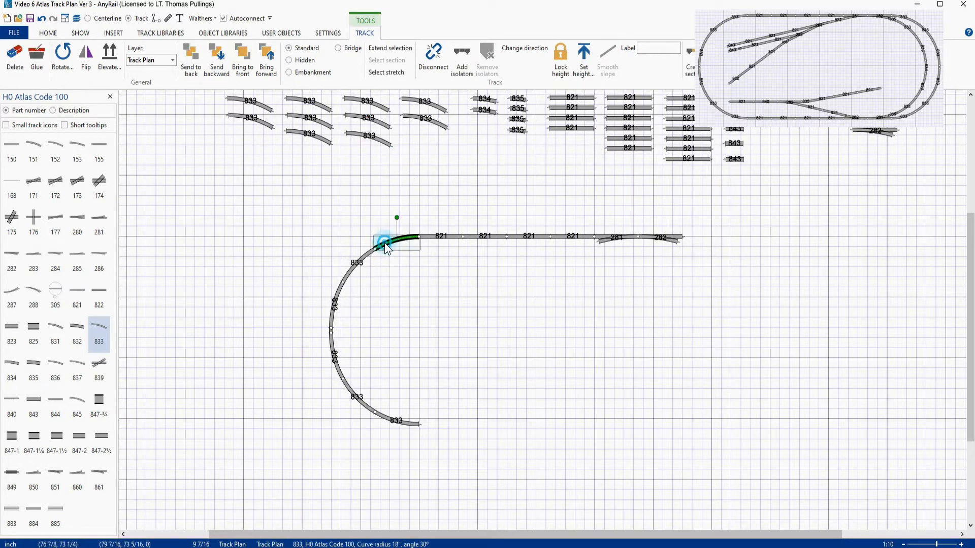
left_click(366, 257, "ctrl")
left_click(340, 291, "ctrl")
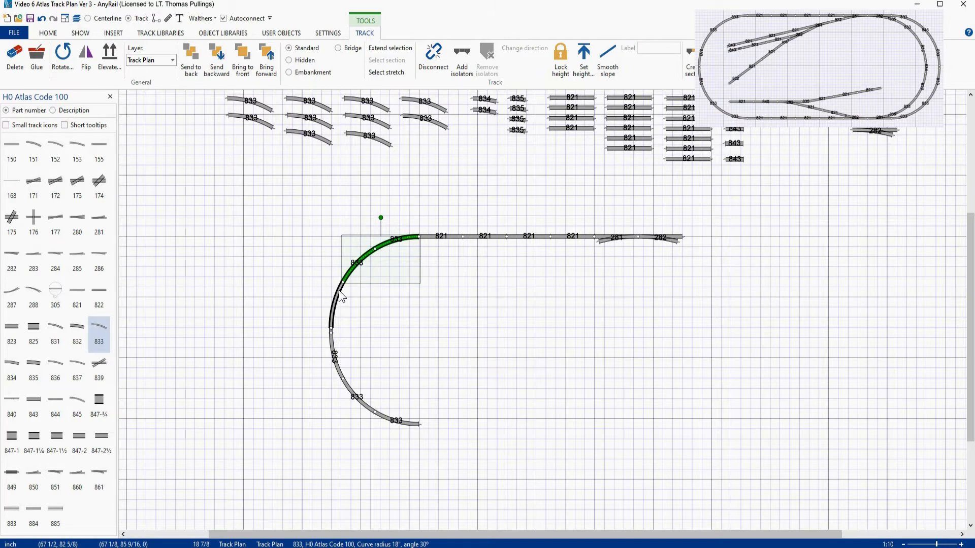
left_click(333, 344, "ctrl")
left_click(343, 393, "ctrl")
left_click(384, 416, "ctrl")
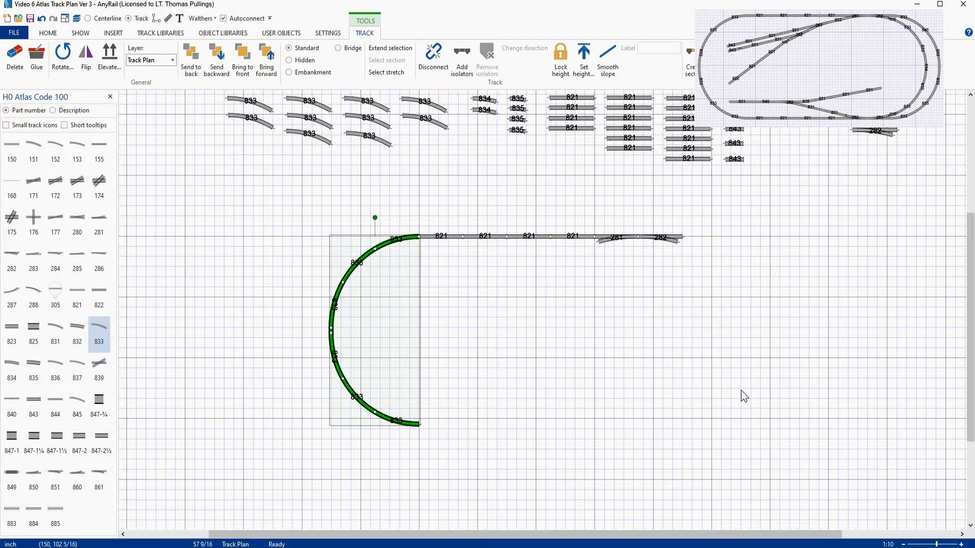
key("ctrl+c")
key("ctrl+v")
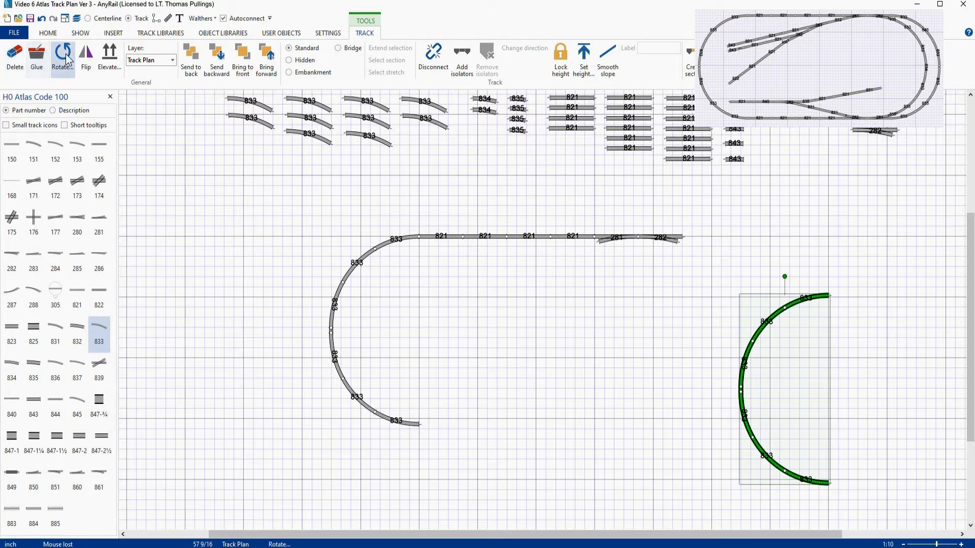
left_click(85, 61)
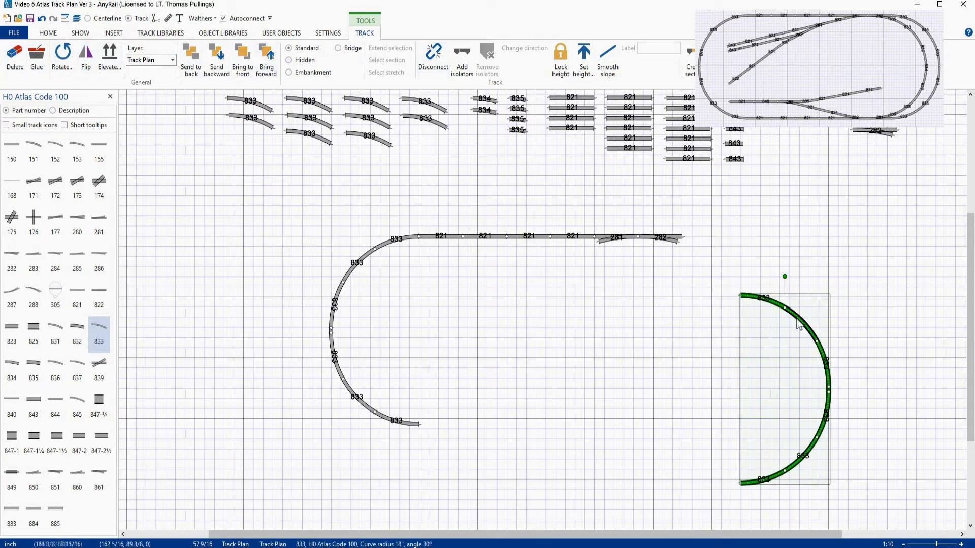
left_click_drag(796, 325, 717, 247)
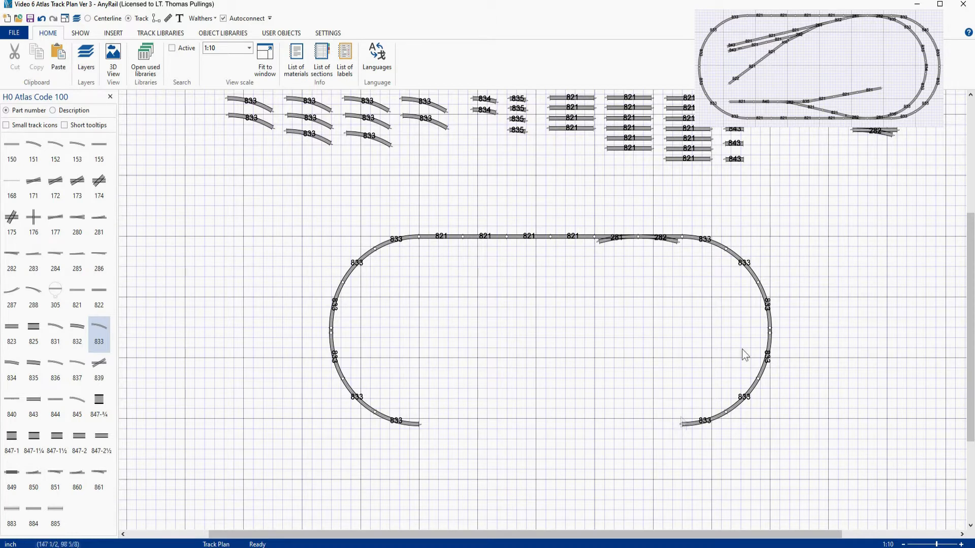
- Connect a 281 turnout to the lower end of the right-hand curve
left_click_drag(828, 133, 641, 319)
left_click(642, 315)
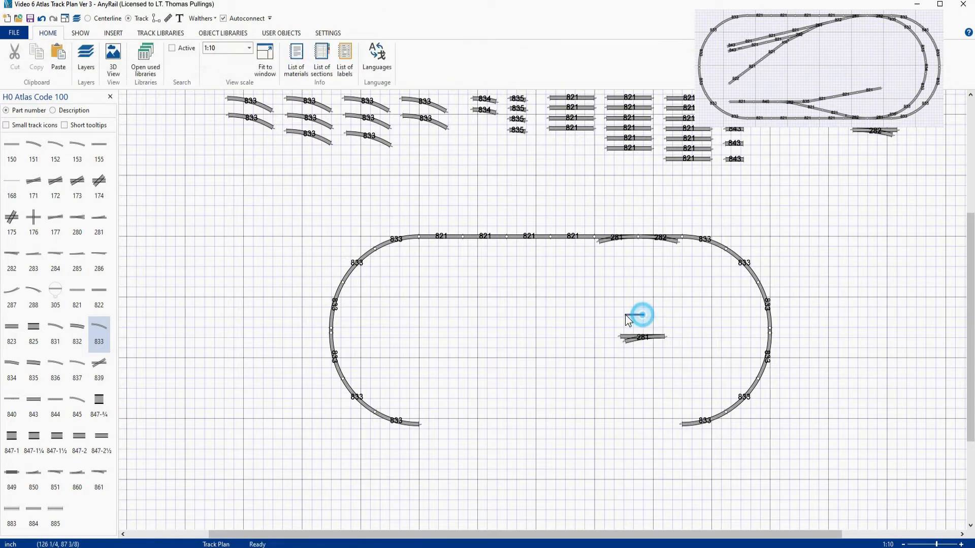
left_click(642, 332)
left_click_drag(640, 317, 678, 434)
left_click(679, 435)
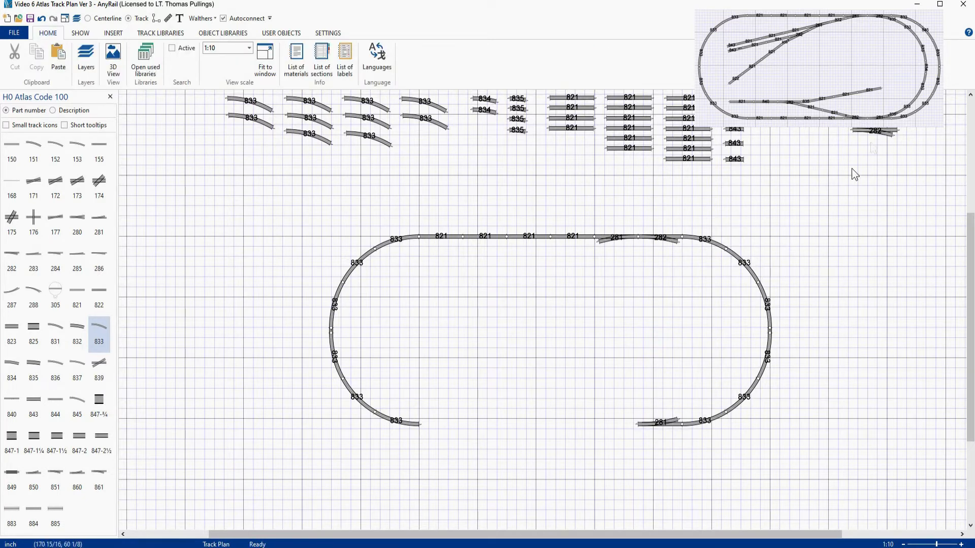
- Attach a 282 turnout to the bottom-right turnout and add four 821 straights along the bottom to close the oval
left_click(867, 132)
left_click_drag(867, 132, 633, 426)
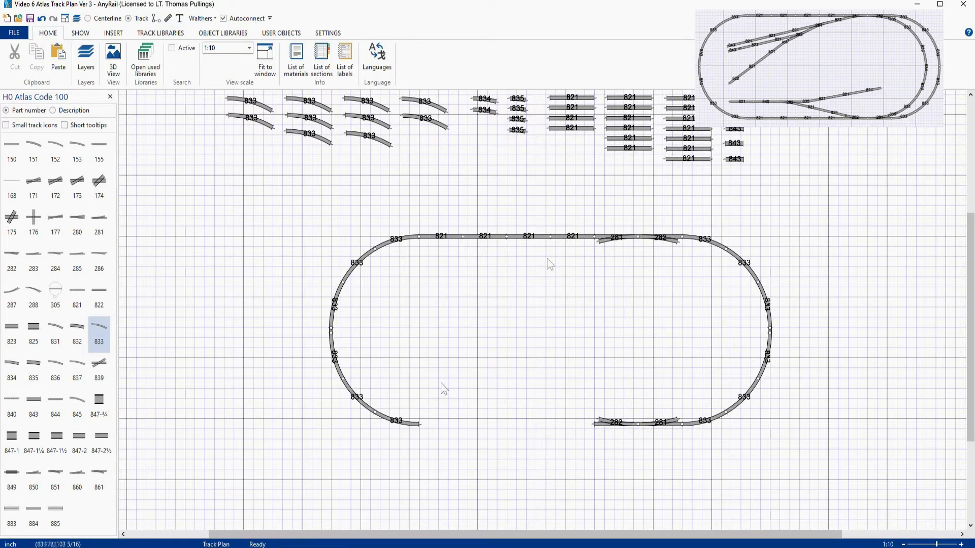
left_click_drag(629, 149, 544, 426)
left_click_drag(689, 158, 491, 426)
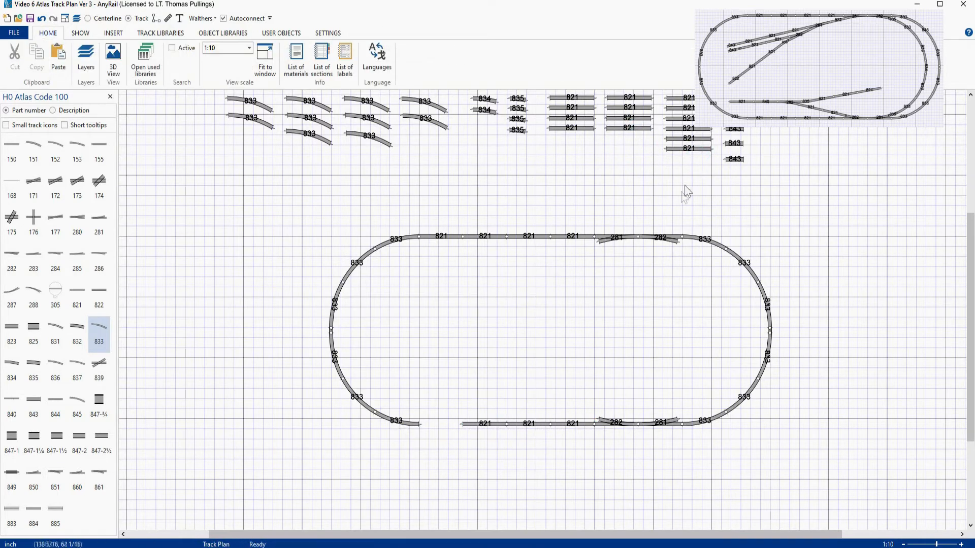
left_click_drag(698, 152, 450, 424)
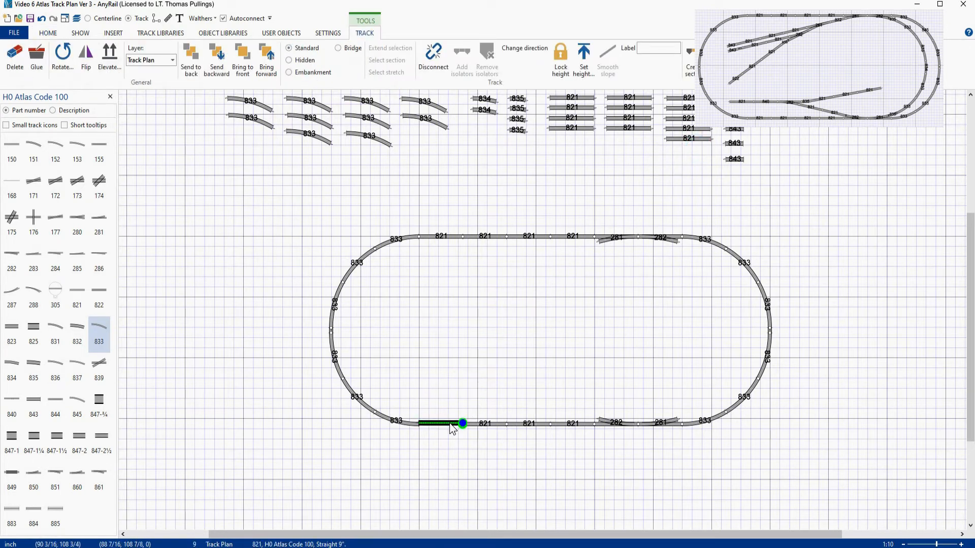
left_click_drag(450, 422, 449, 422)
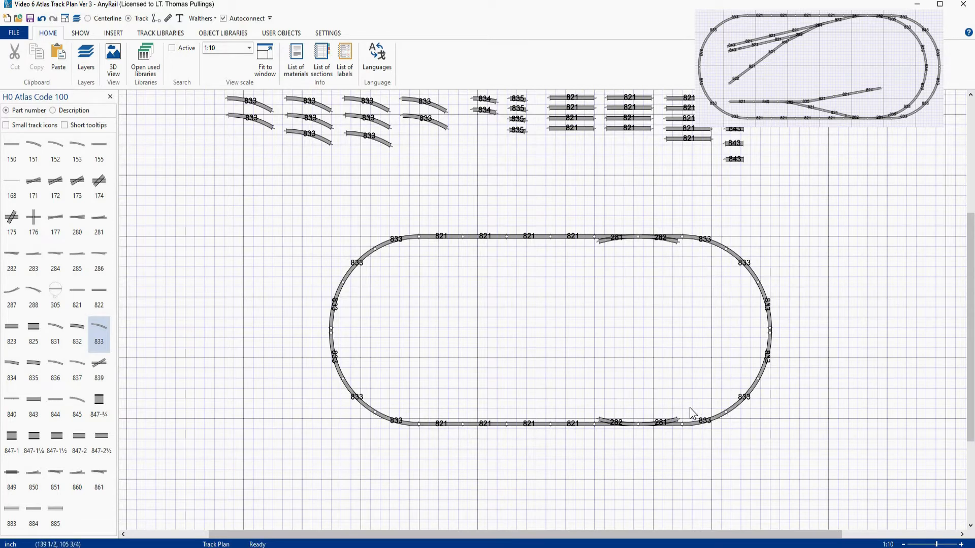
- Attach 835 curves to both 282 turnouts and build an inner passing loop around the right end with 833 curves and an 834 curve
left_click_drag(518, 136, 685, 242)
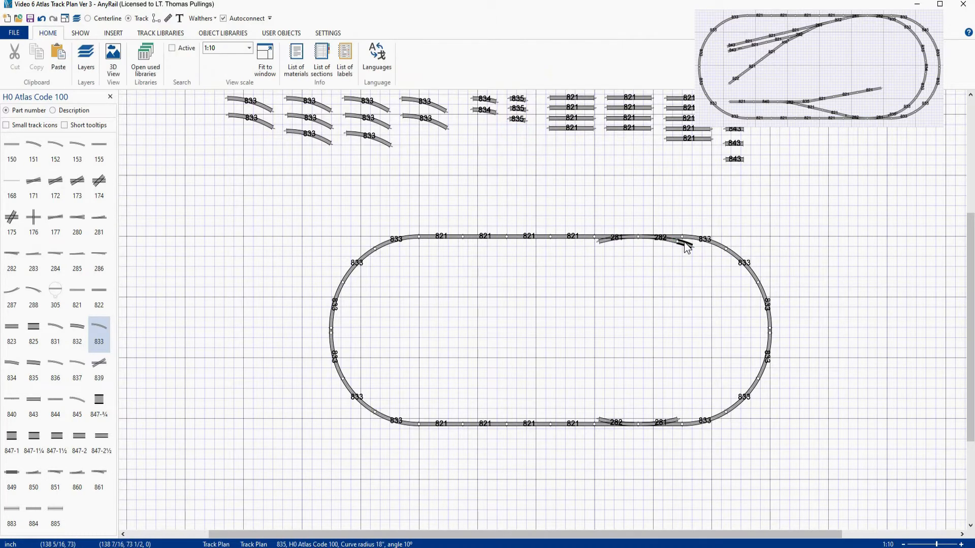
left_click_drag(517, 119, 671, 422)
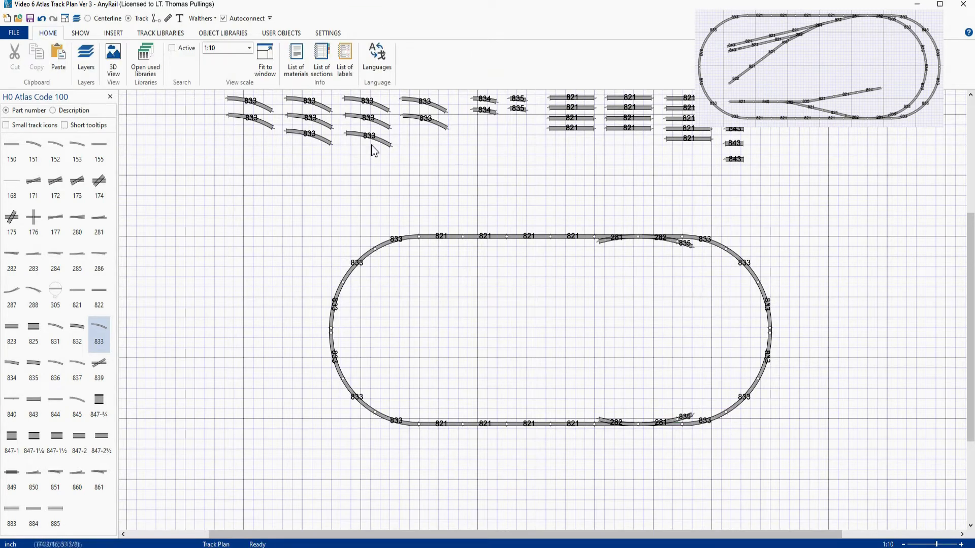
left_click_drag(371, 145, 706, 257)
left_click_drag(300, 133, 711, 302)
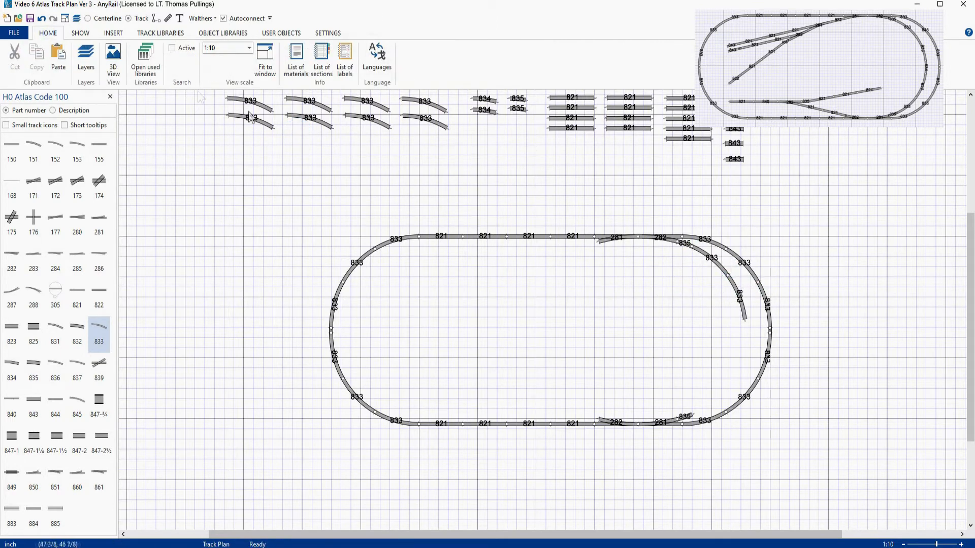
left_click_drag(251, 117, 719, 389)
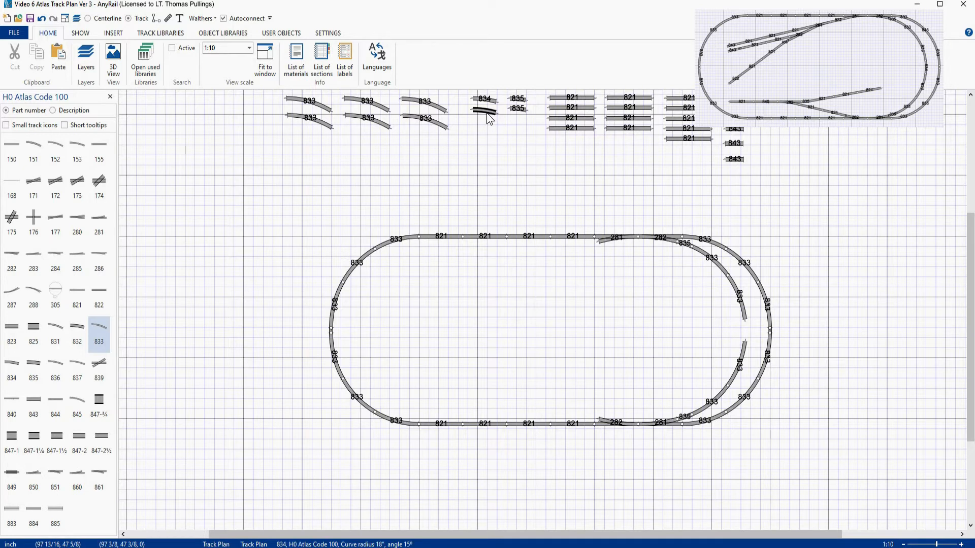
left_click_drag(488, 118, 761, 329)
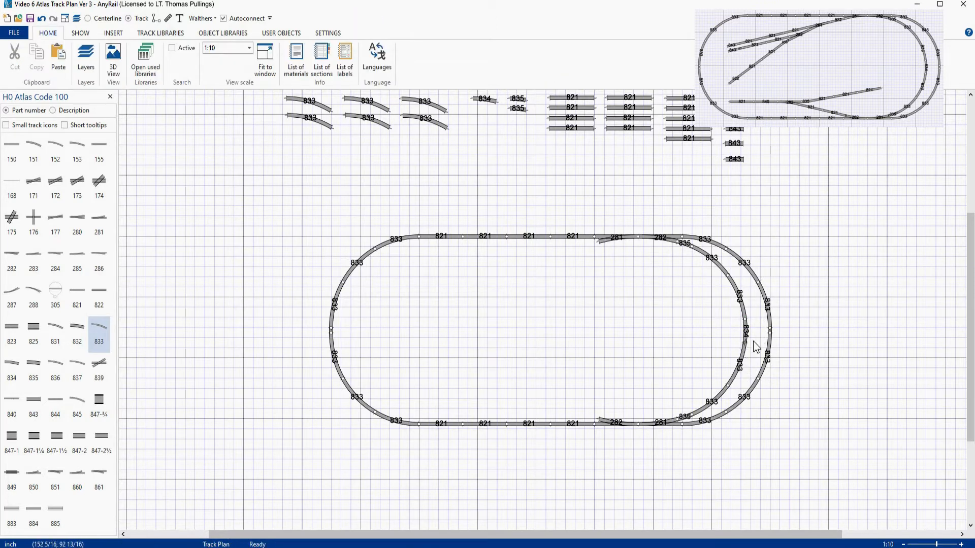
- Branch diagonally off the top 281 turnout with an 822 straight, a 281 turnout and a 282 turnout
scroll(754, 343, "up", 3)
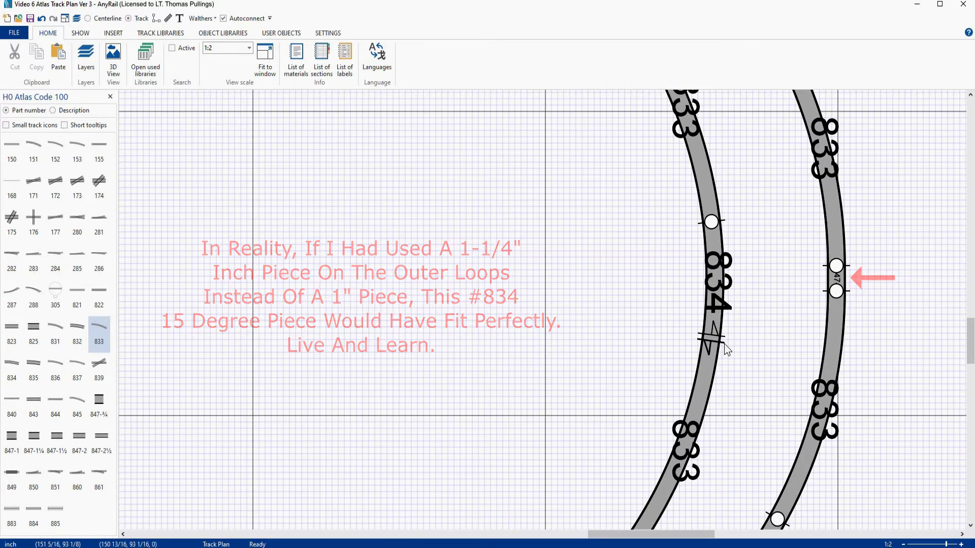
scroll(724, 343, "down", 2)
scroll(724, 343, "down", 2)
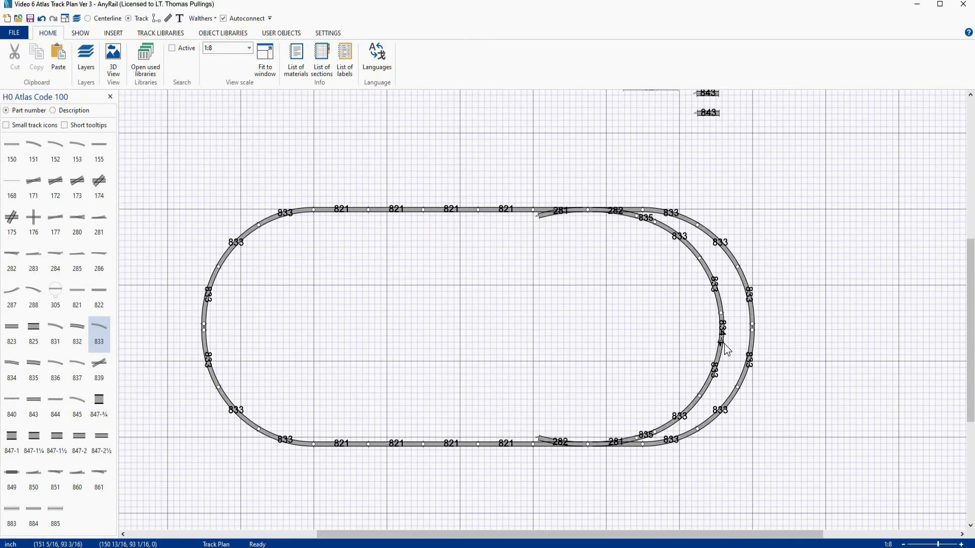
scroll(724, 343, "down", 1)
right_click_drag(513, 311, 513, 333)
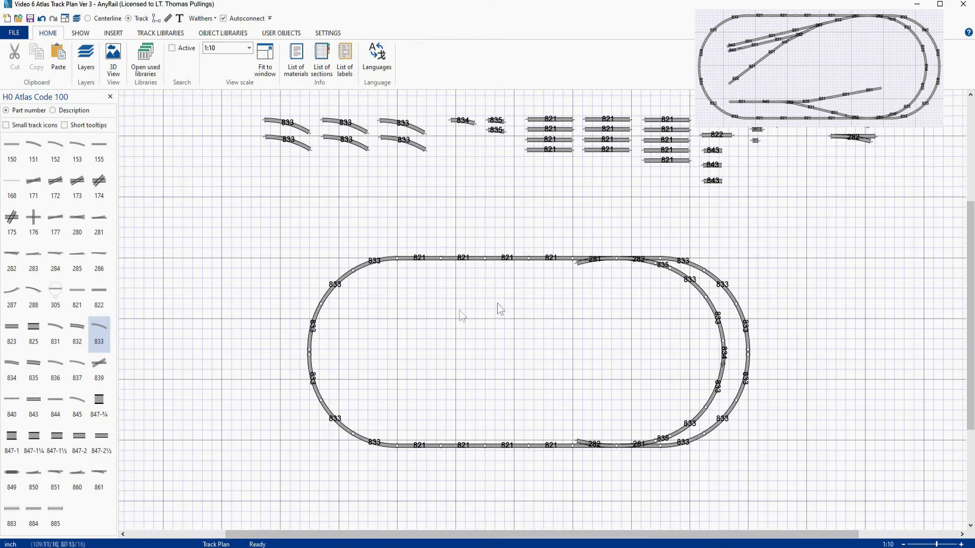
left_click_drag(712, 131, 554, 265)
left_click_drag(798, 131, 530, 280)
left_click_drag(858, 138, 542, 295)
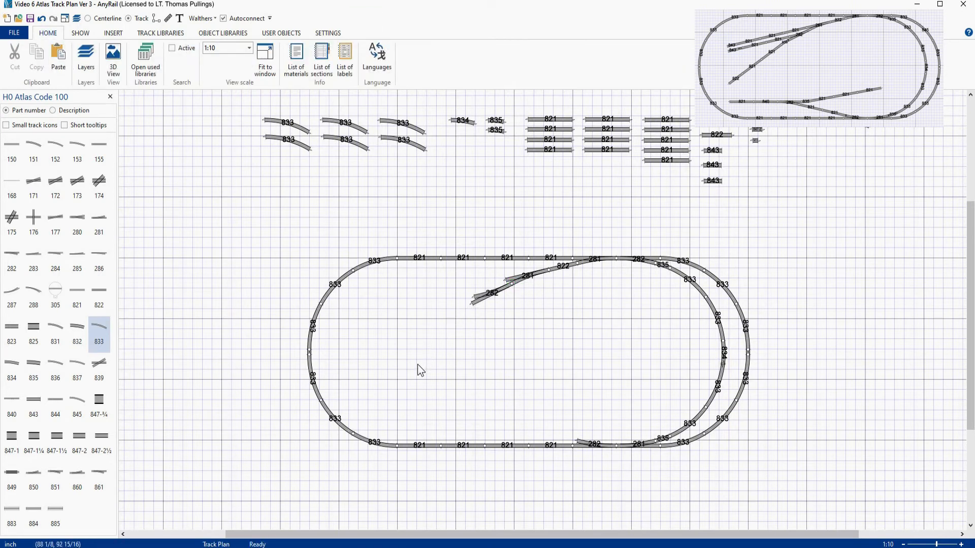
- Extend the diagonal spur toward the lower left with an 835 curve, two 821 straights and an 822 straight
left_click_drag(496, 130, 465, 308)
left_click_drag(532, 151, 421, 316)
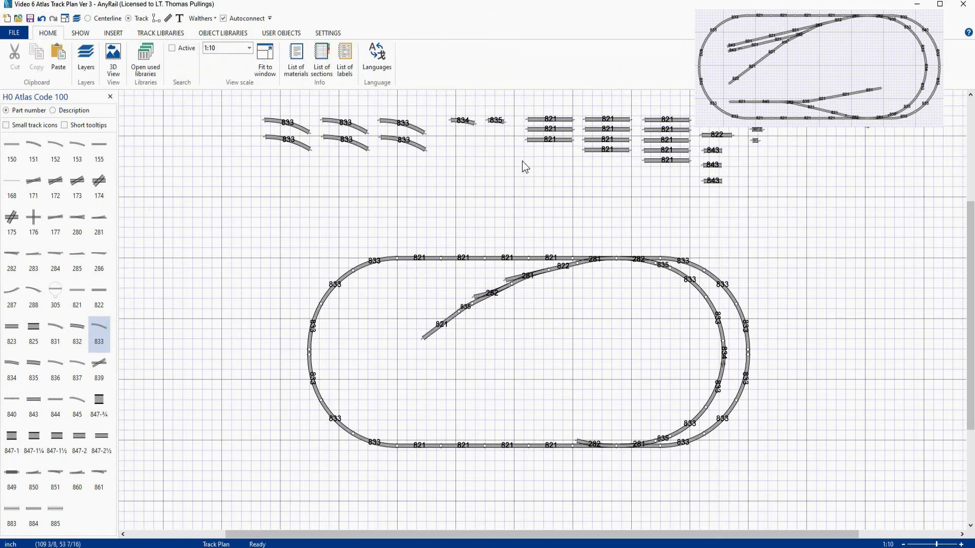
left_click_drag(531, 142, 381, 339)
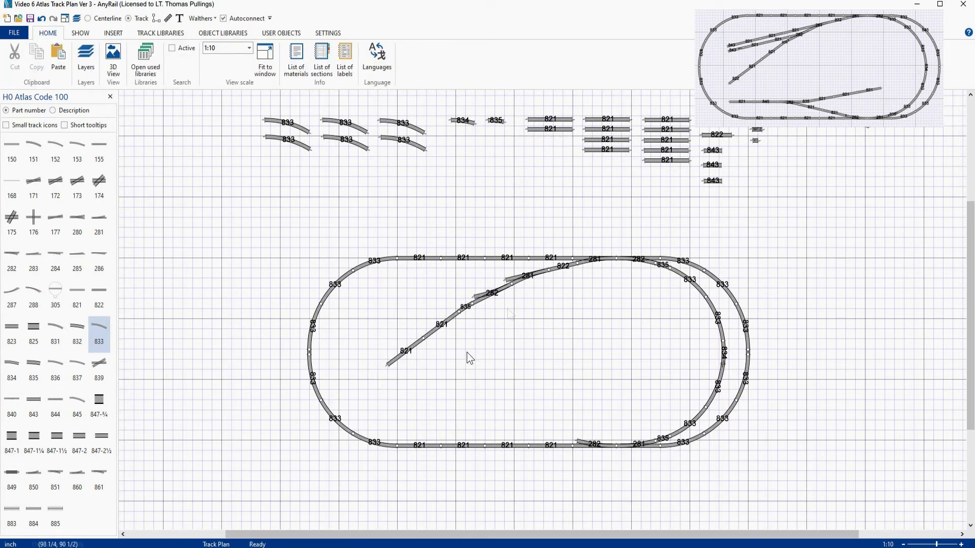
left_click_drag(714, 136, 372, 373)
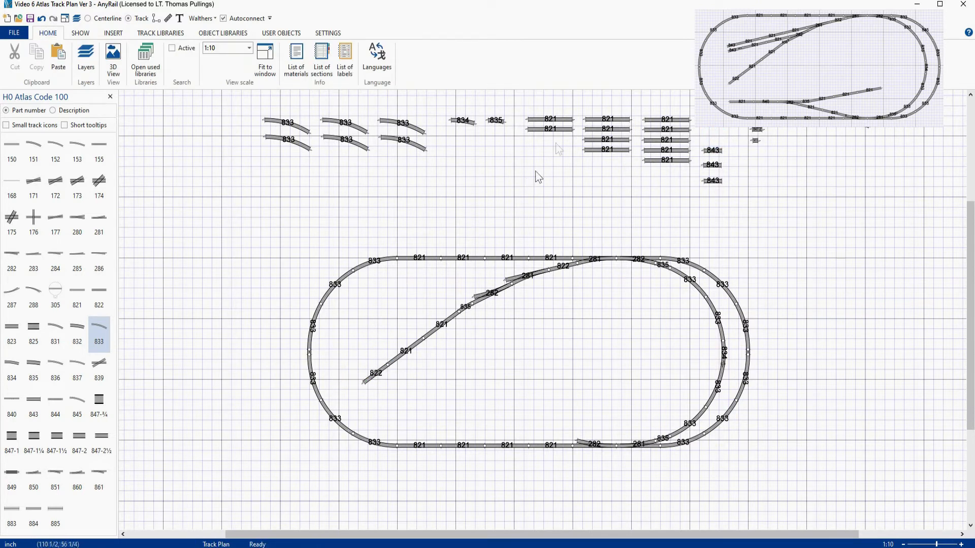
- Add two 821 straights to each of the two parallel sidings branching from the new turnouts
left_click_drag(647, 162, 466, 289)
left_click_drag(650, 156, 433, 297)
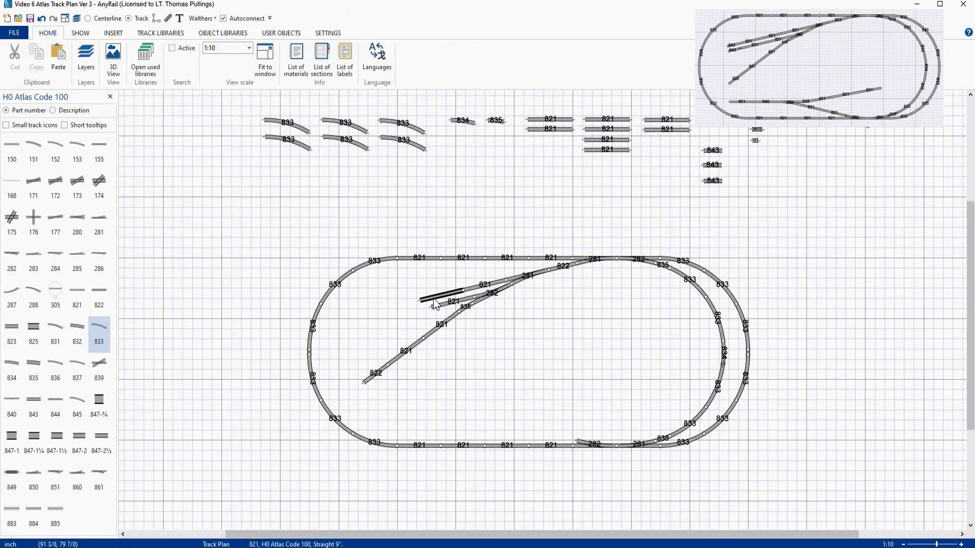
left_click_drag(612, 151, 417, 309)
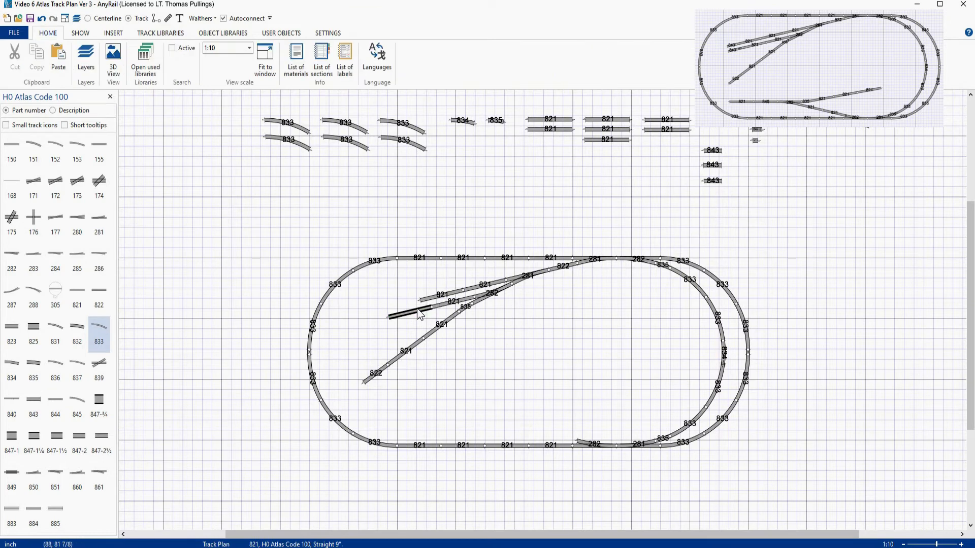
left_click_drag(680, 129, 414, 303)
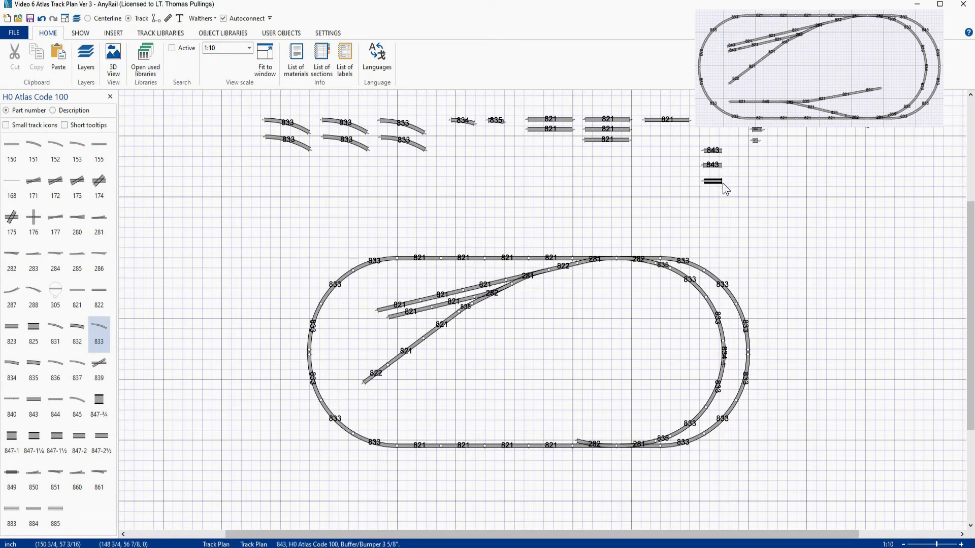
- Cap the ends of both parallel sidings with 843 bumpers
left_click_drag(717, 187, 390, 320)
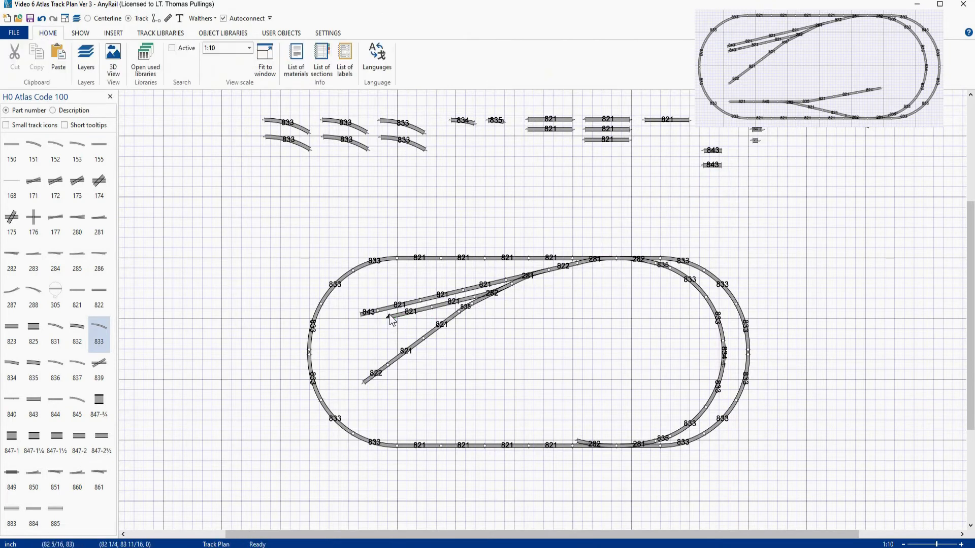
left_click(712, 165)
left_click_drag(715, 176, 349, 374)
left_click_drag(350, 373, 347, 375)
left_click_drag(346, 340, 379, 329)
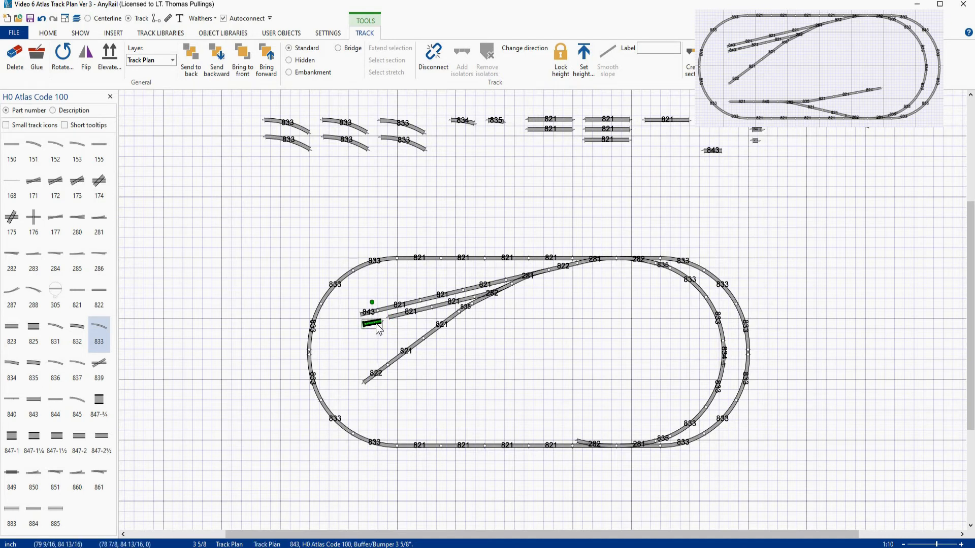
scroll(378, 329, "up", 5)
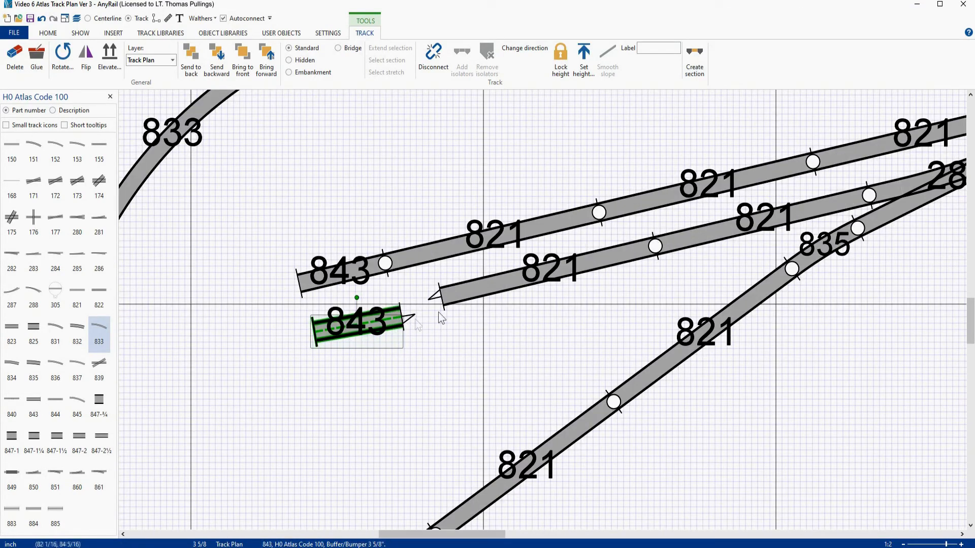
left_click(374, 330)
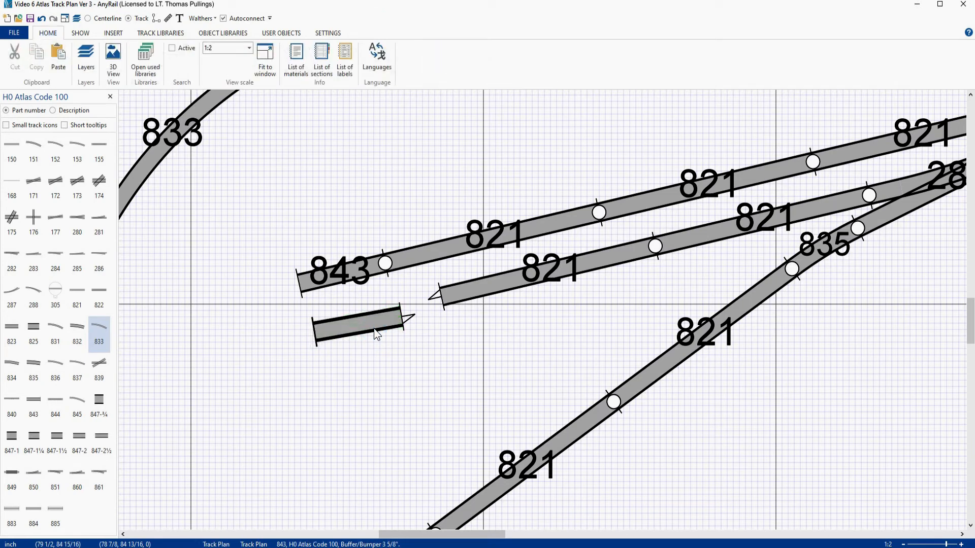
scroll(444, 313, "down", 6)
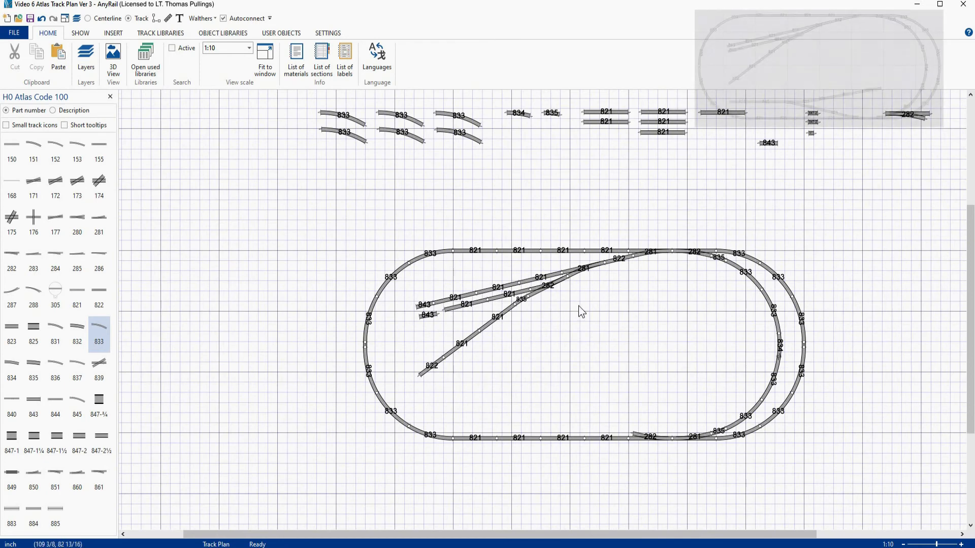
right_click_drag(627, 300, 553, 321)
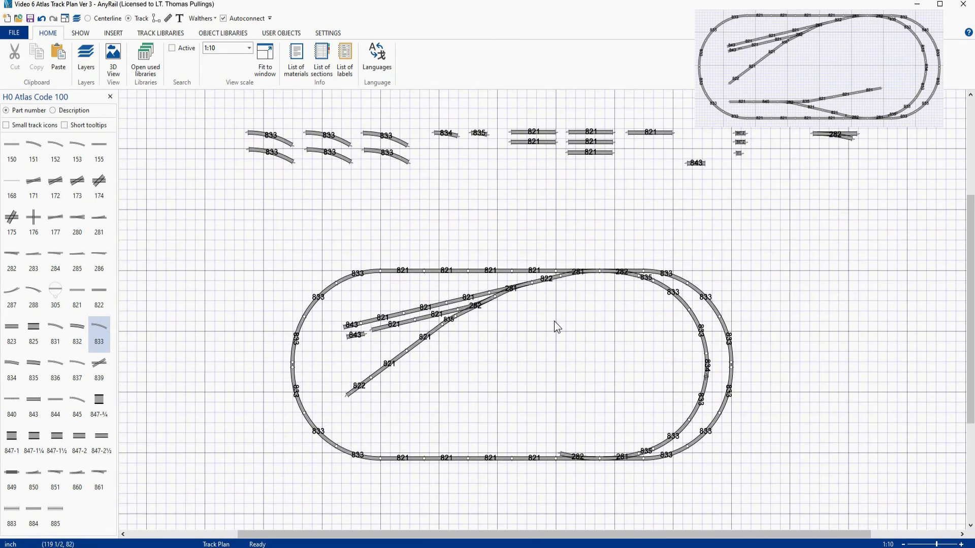
left_click_drag(360, 336, 340, 344)
left_click_drag(739, 142, 355, 336)
left_click(358, 345)
left_click(355, 336)
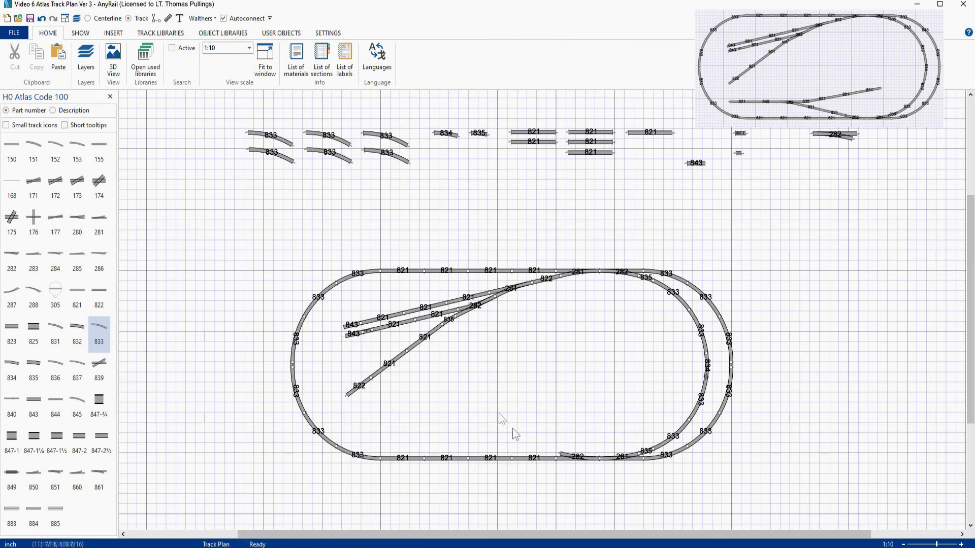
- Extend the bottom 282 turnout's diverging route with two 821 straights, a 282 turnout and two more 821 straights
left_click_drag(599, 153, 547, 452)
left_click_drag(601, 146, 509, 449)
left_click_drag(831, 136, 456, 437)
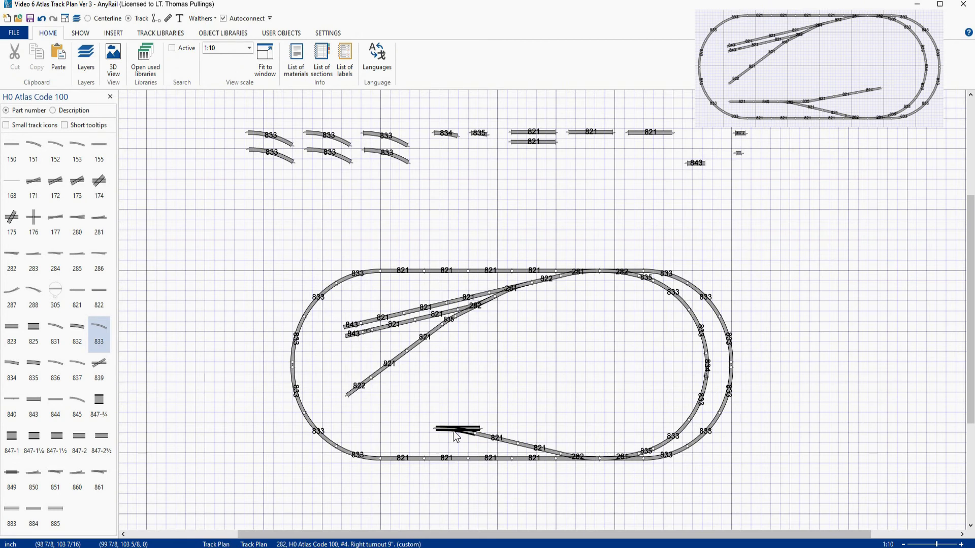
left_click_drag(548, 146, 431, 432)
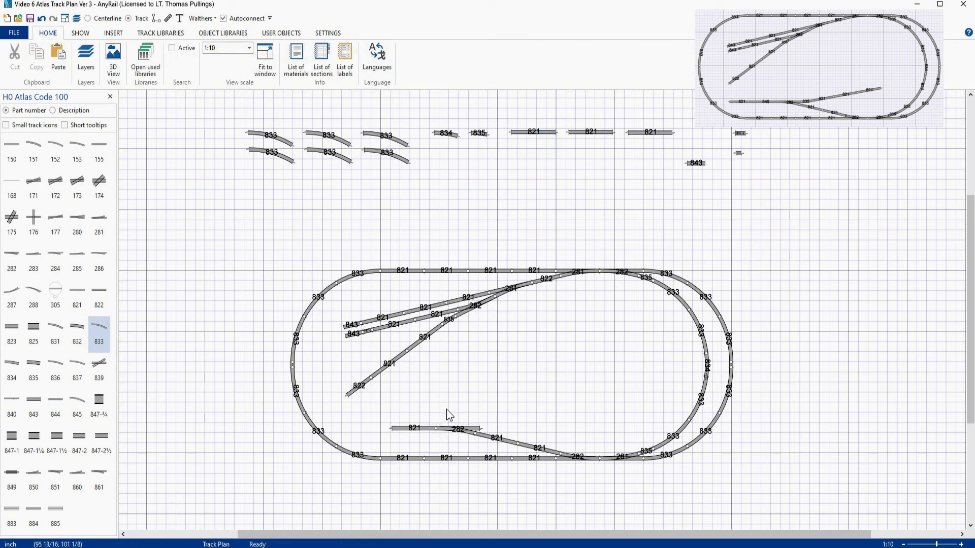
left_click_drag(589, 133, 362, 429)
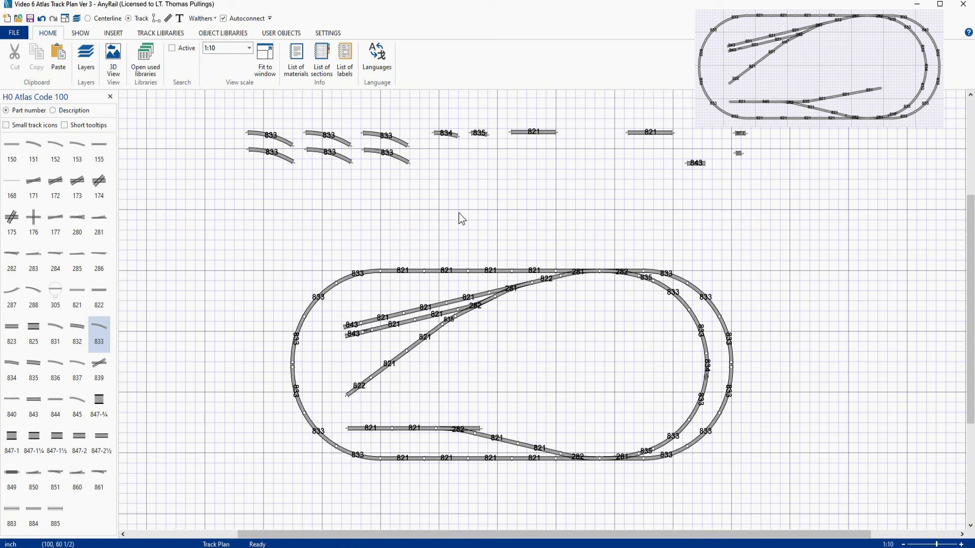
- Build a siding off the new 282 turnout with an 835 curve, three 821 straights and an 843 bumper
left_click(480, 135)
left_click_drag(480, 138, 472, 428)
mouse_move(536, 135)
left_mouse_down()
mouse_move(535, 373)
mouse_move(520, 431)
left_mouse_up()
left_click_drag(641, 133, 572, 429)
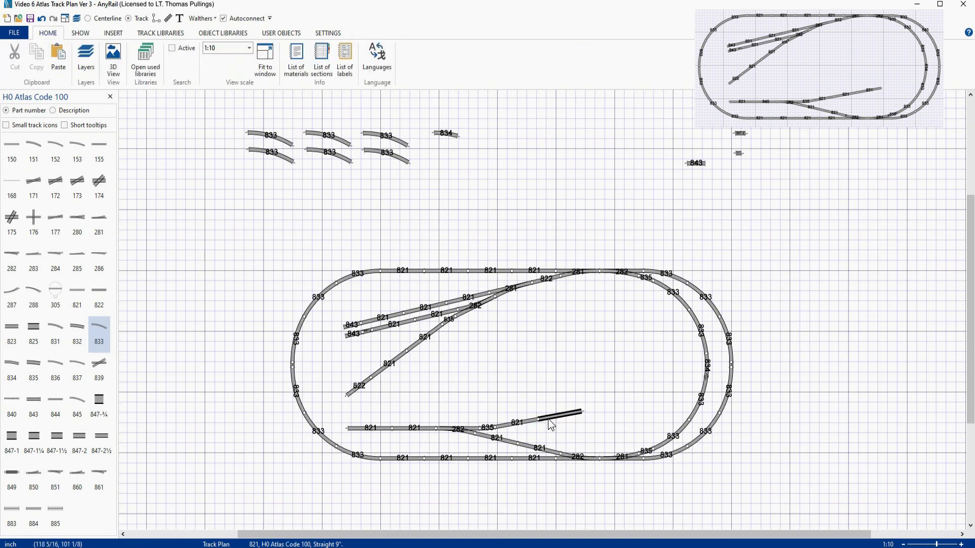
left_click(576, 415)
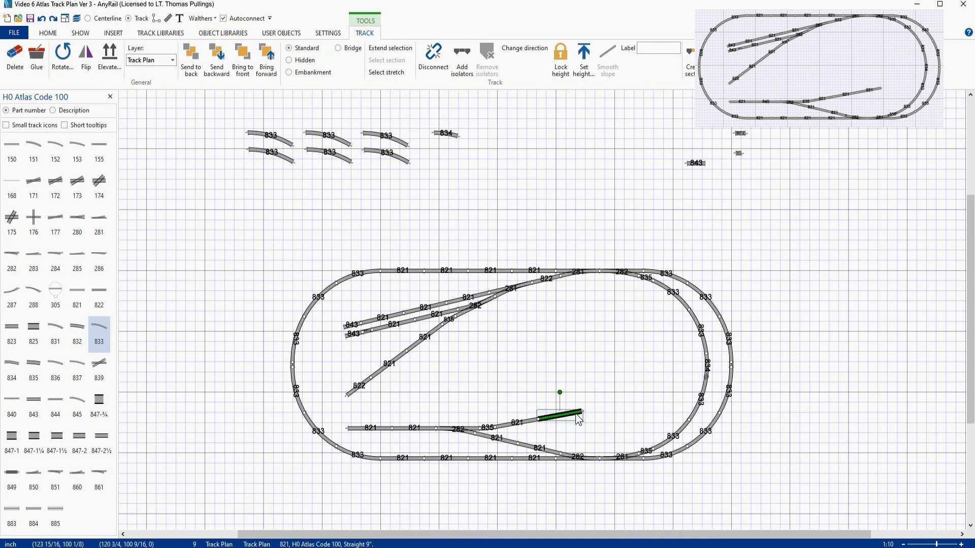
key("ctrl+v")
left_click_drag(601, 376, 597, 413)
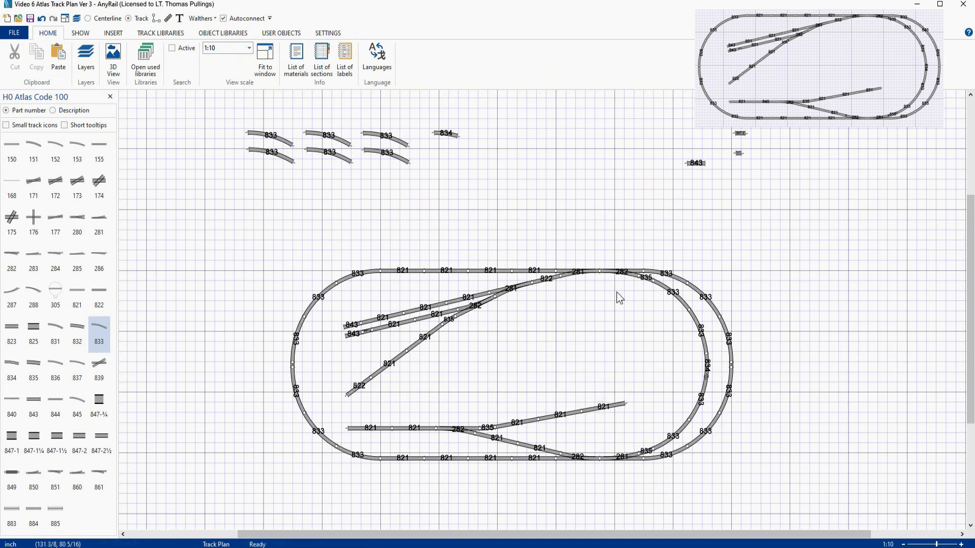
left_click_drag(693, 163, 635, 412)
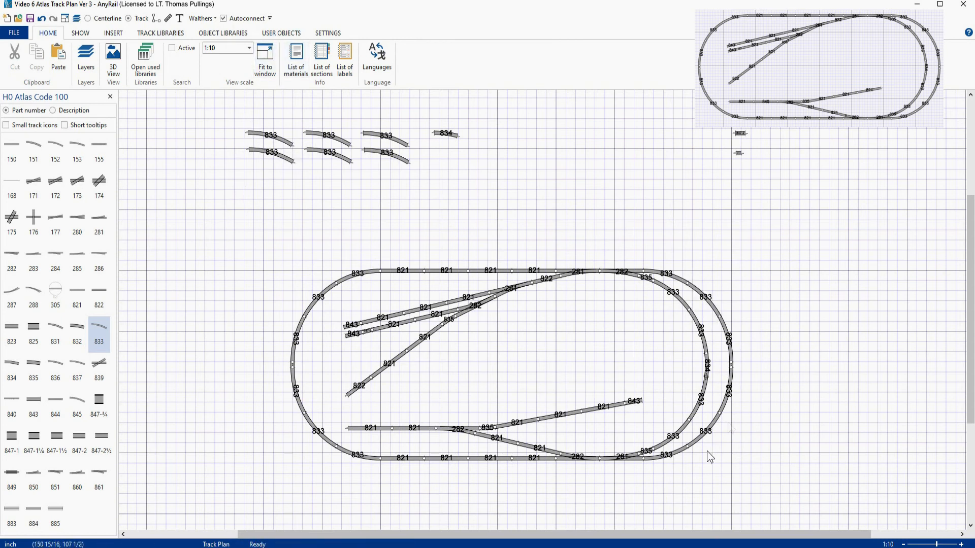
- Delete all the leftover spare track pieces stored above the layout
left_click_drag(224, 100, 797, 238)
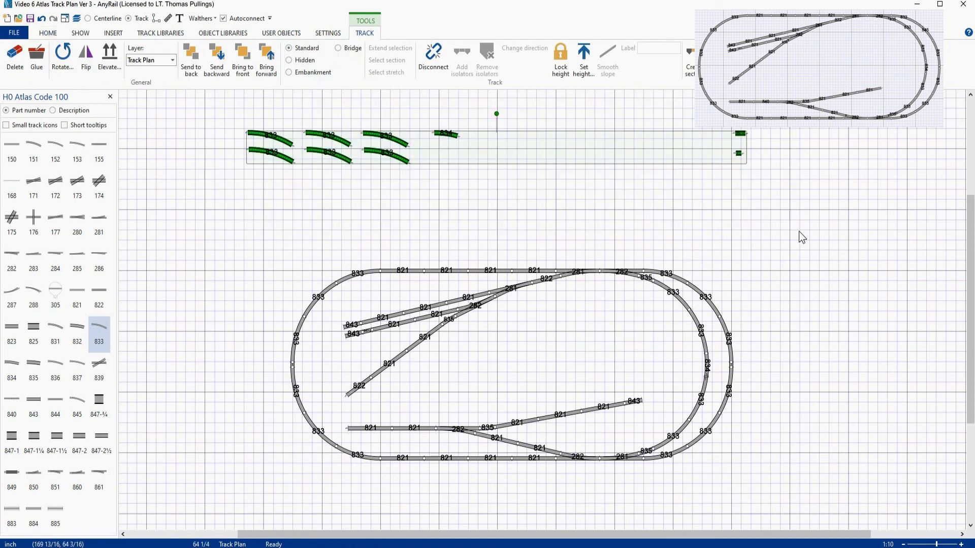
key("Delete")
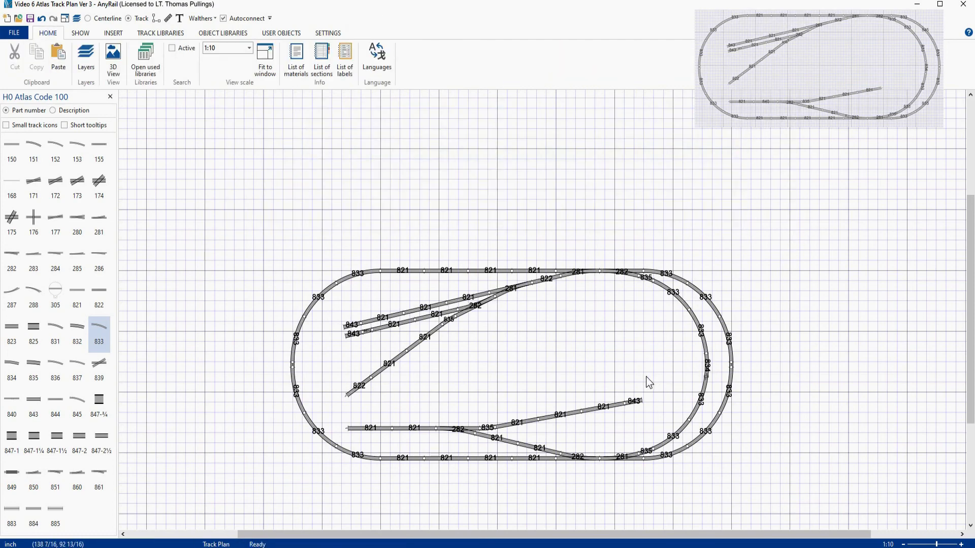
right_click_drag(589, 352, 592, 291)
scroll(554, 299, "up", 1)
scroll(555, 299, "up", 1)
right_click_drag(556, 299, 616, 299)
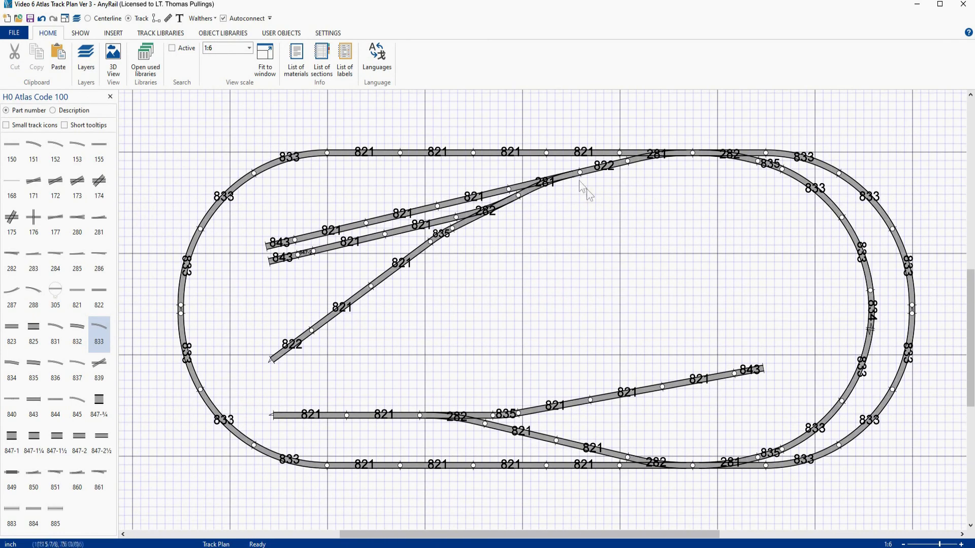